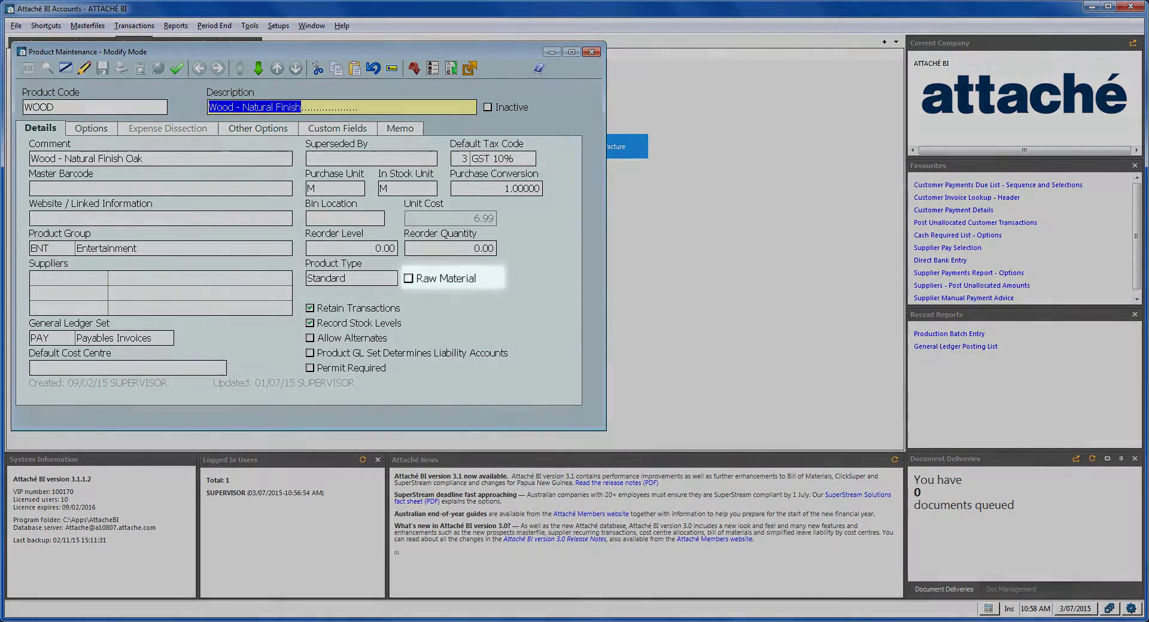
- Enter product code WOOD on the first line of a new customer order for ABEL
key(Return)
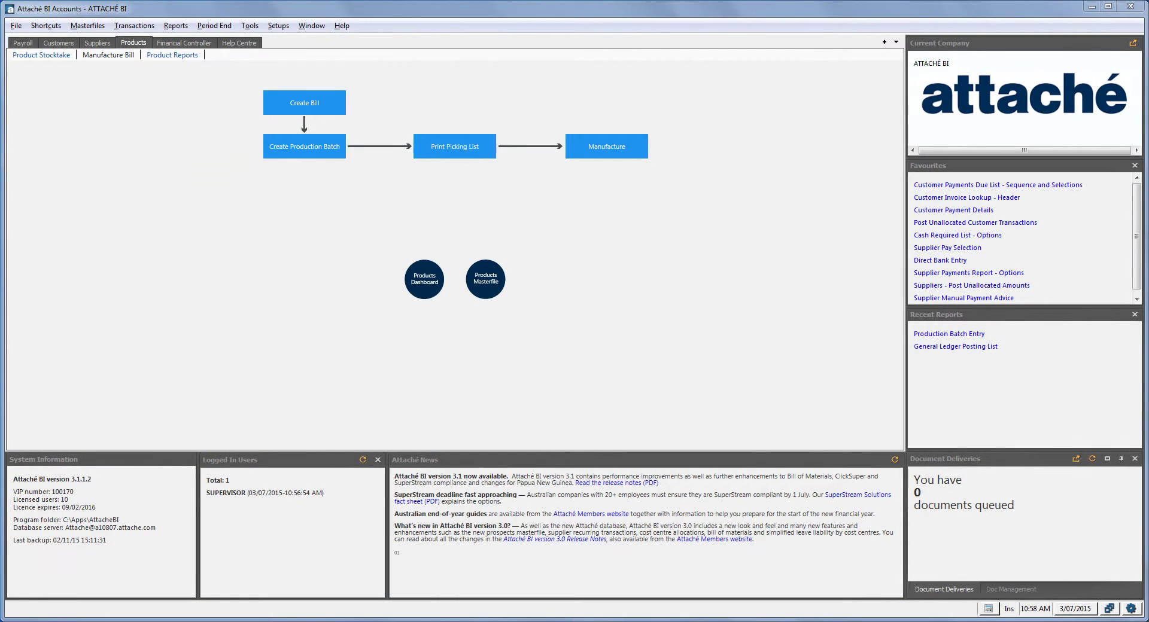
click(134, 26)
mouse_move(138, 39)
mouse_move(240, 65)
click(380, 79)
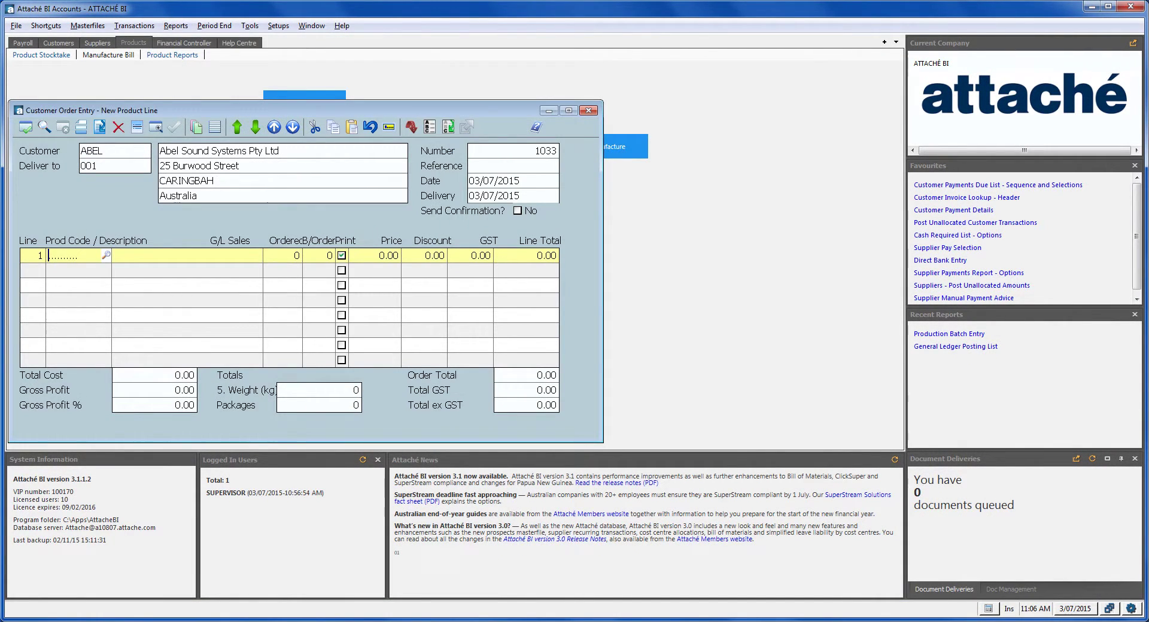
text(WOOD)
key(Return)
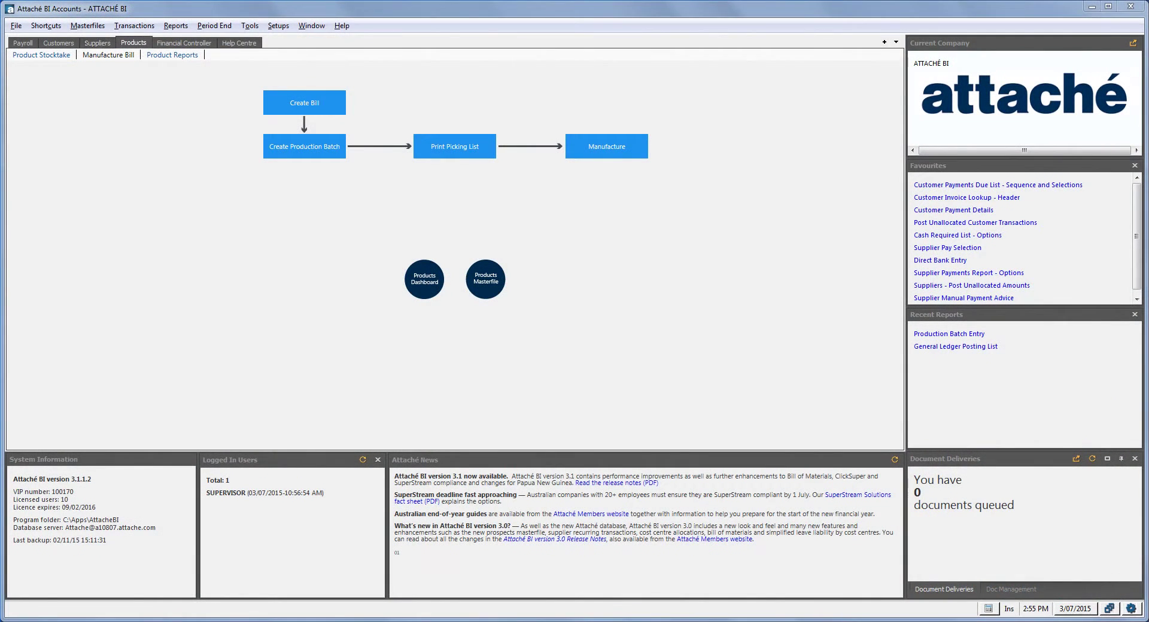
- Open Special Maintenance for products and show the Modify Code settings
key(alt+m)
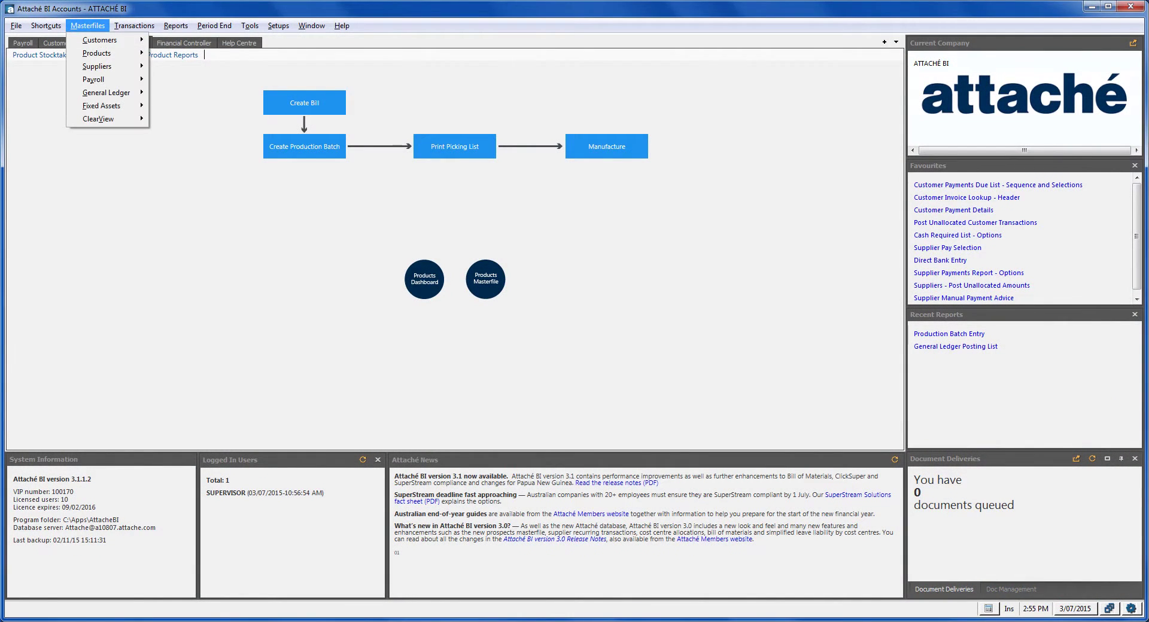
mouse_move(97, 53)
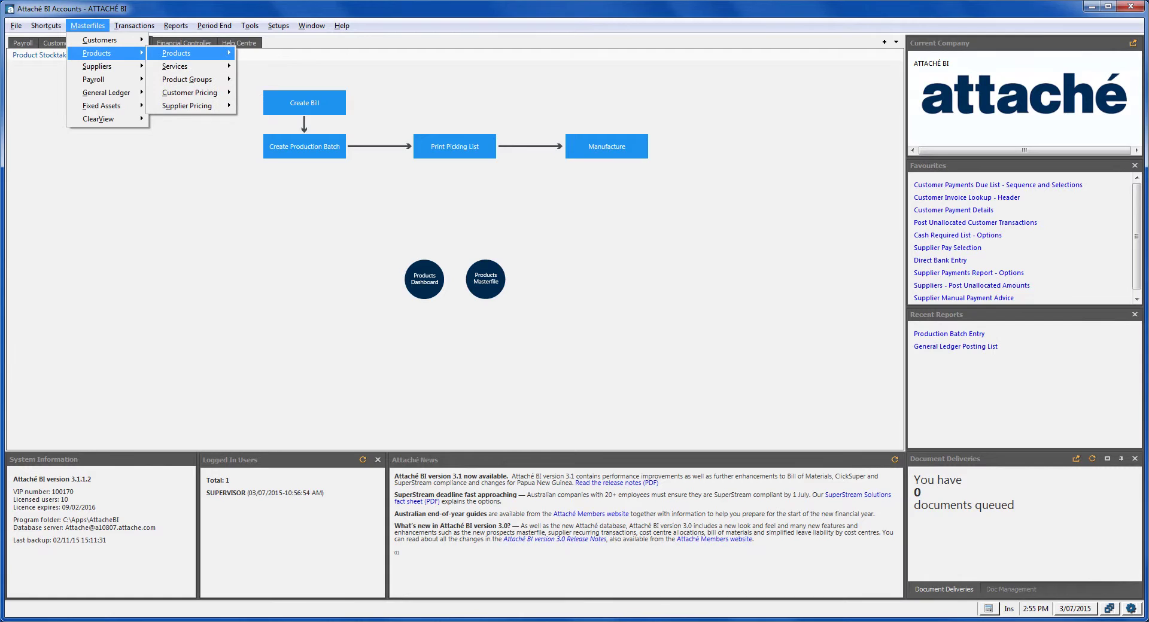
mouse_move(176, 53)
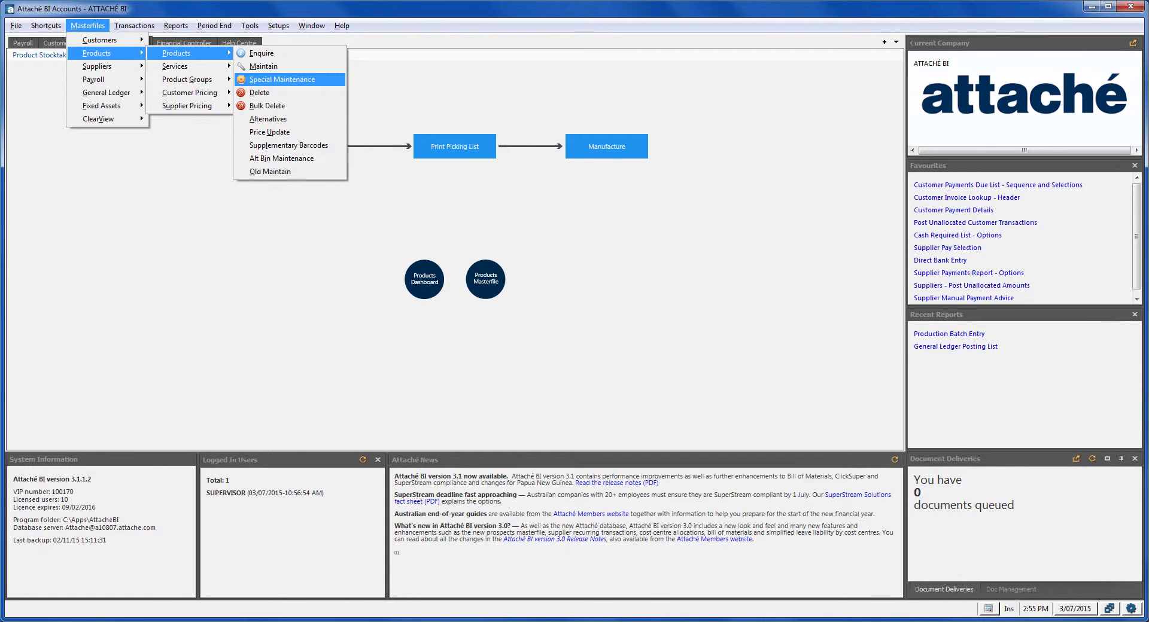
click(282, 80)
click(103, 99)
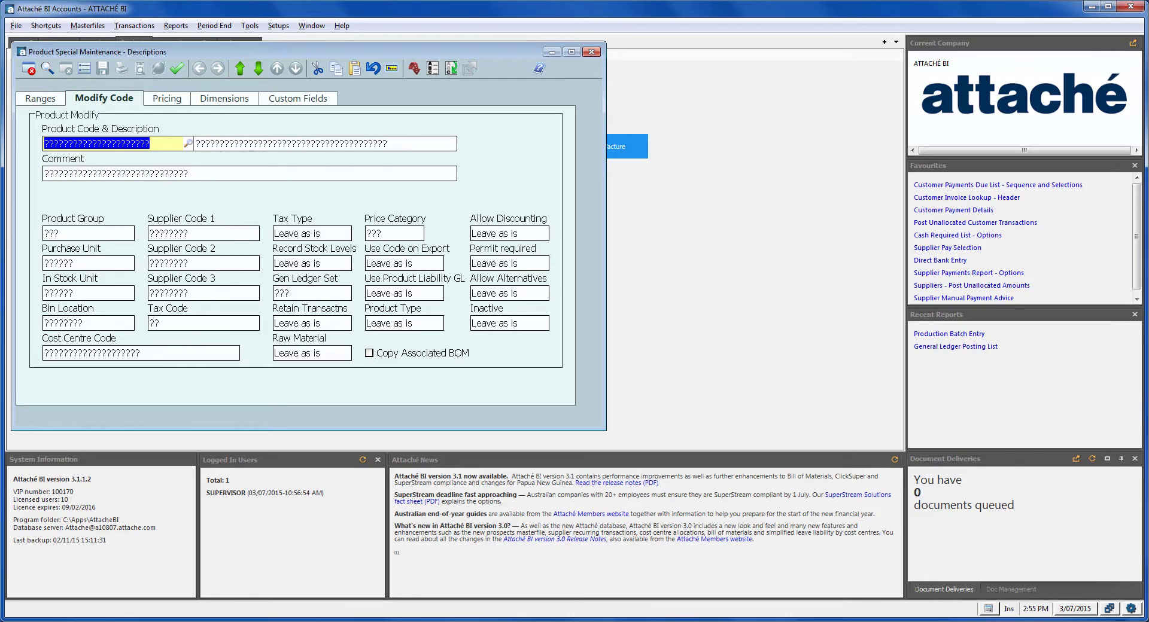
- Check which options Product Type and Raw Material offer, leaving both fields as is
click(400, 323)
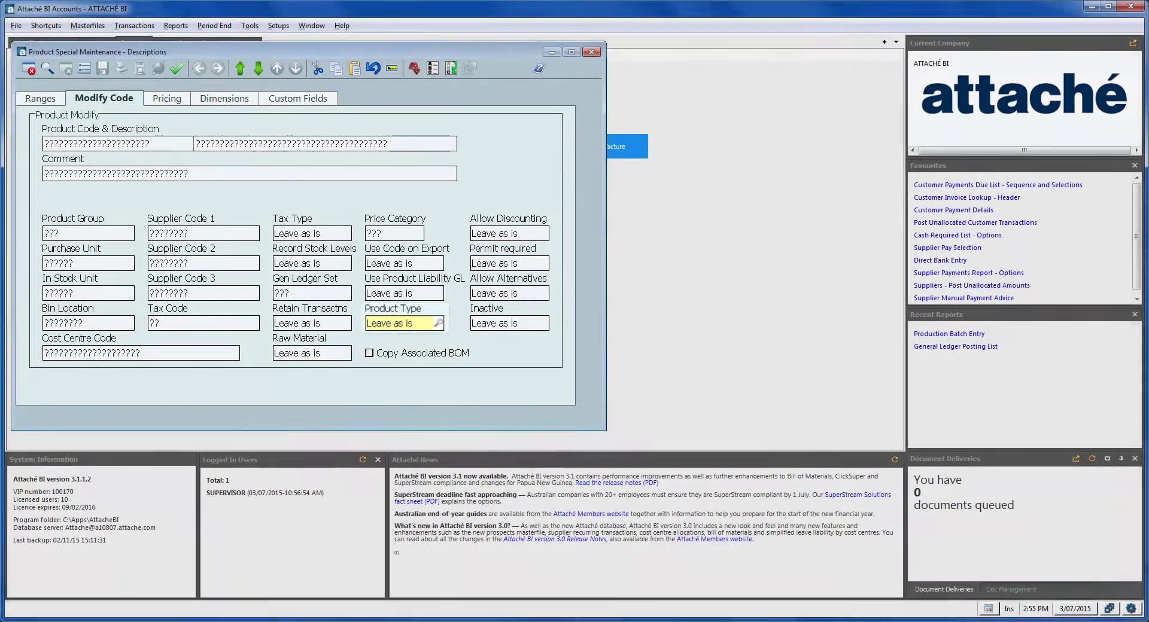
click(439, 323)
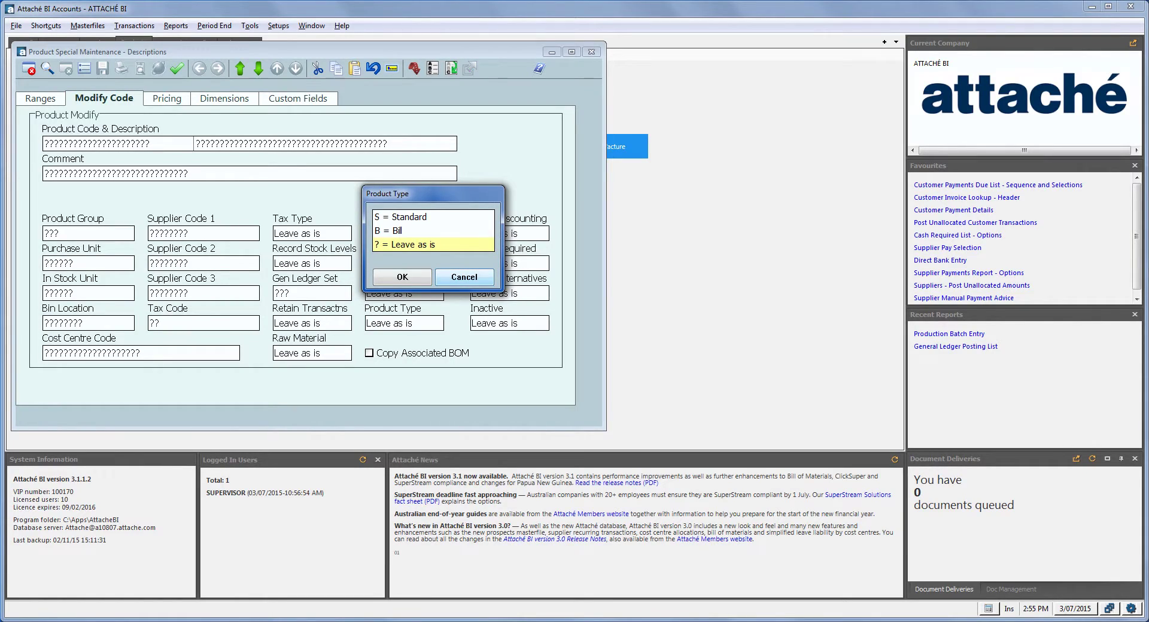
click(465, 277)
click(311, 353)
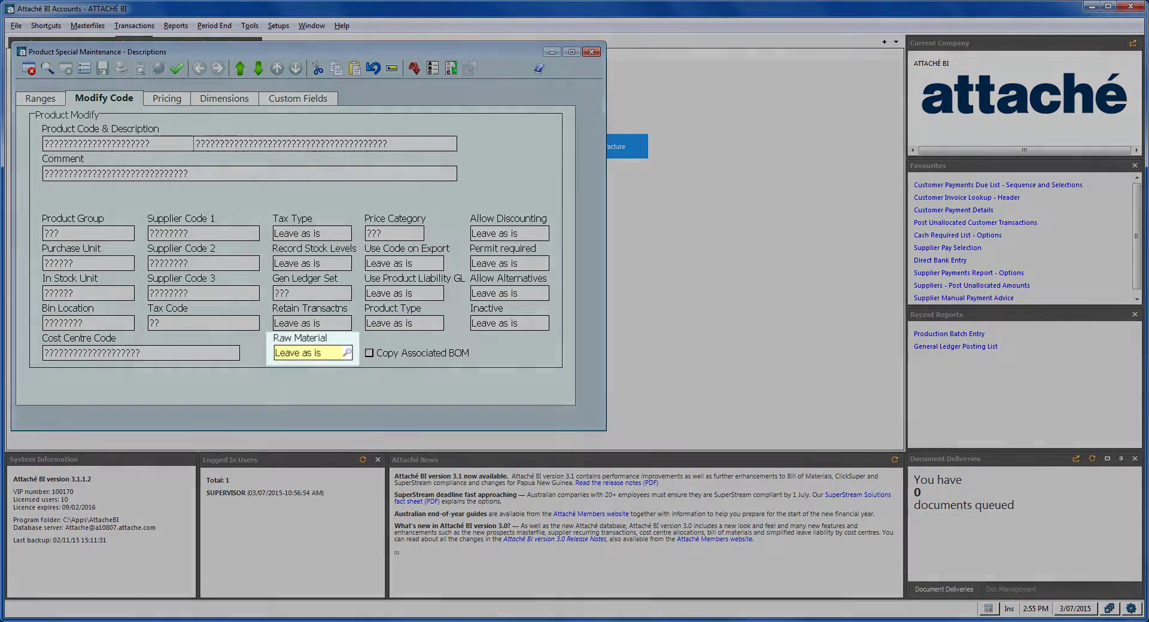
click(347, 353)
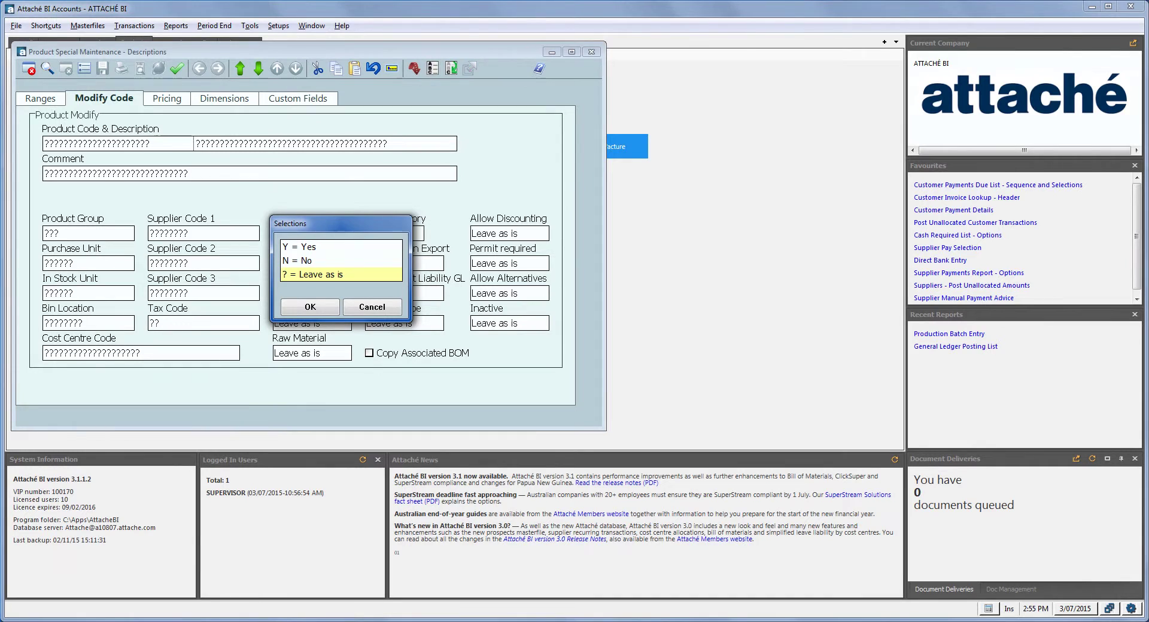
key(Return)
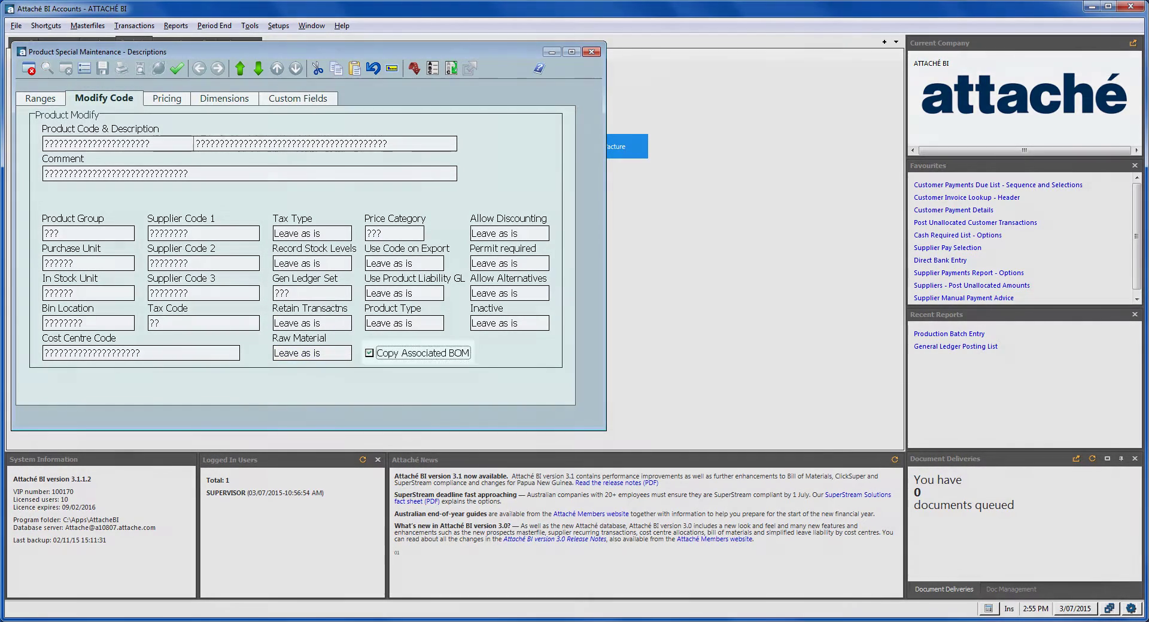
- Toggle the Copy Associated BOM option for the product code modification
click(368, 353)
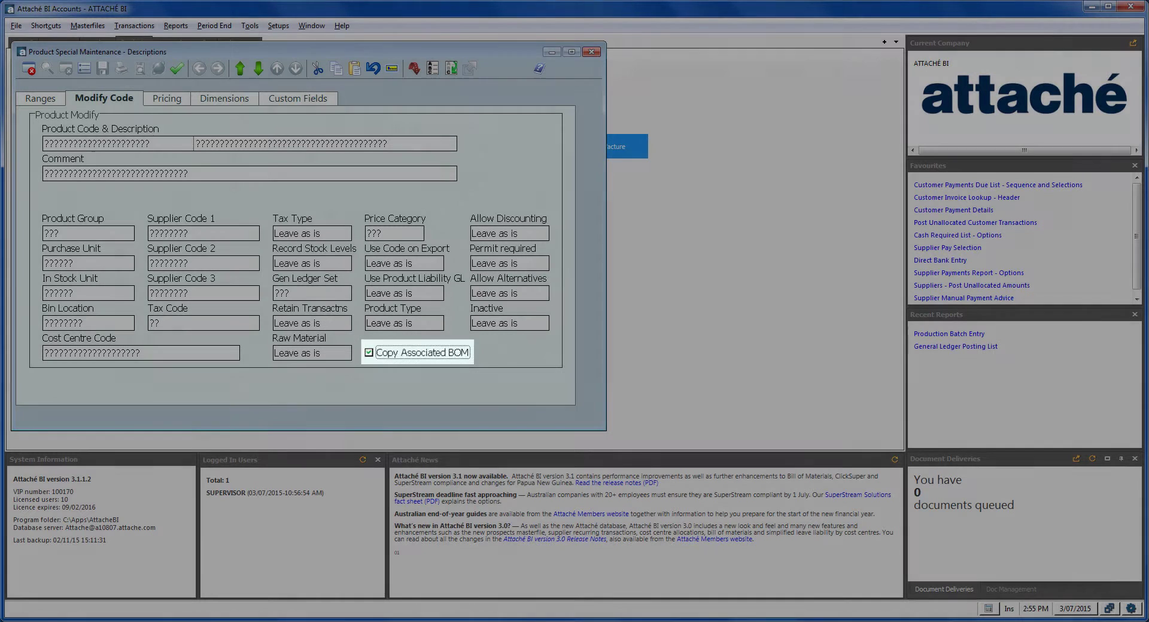
key(space)
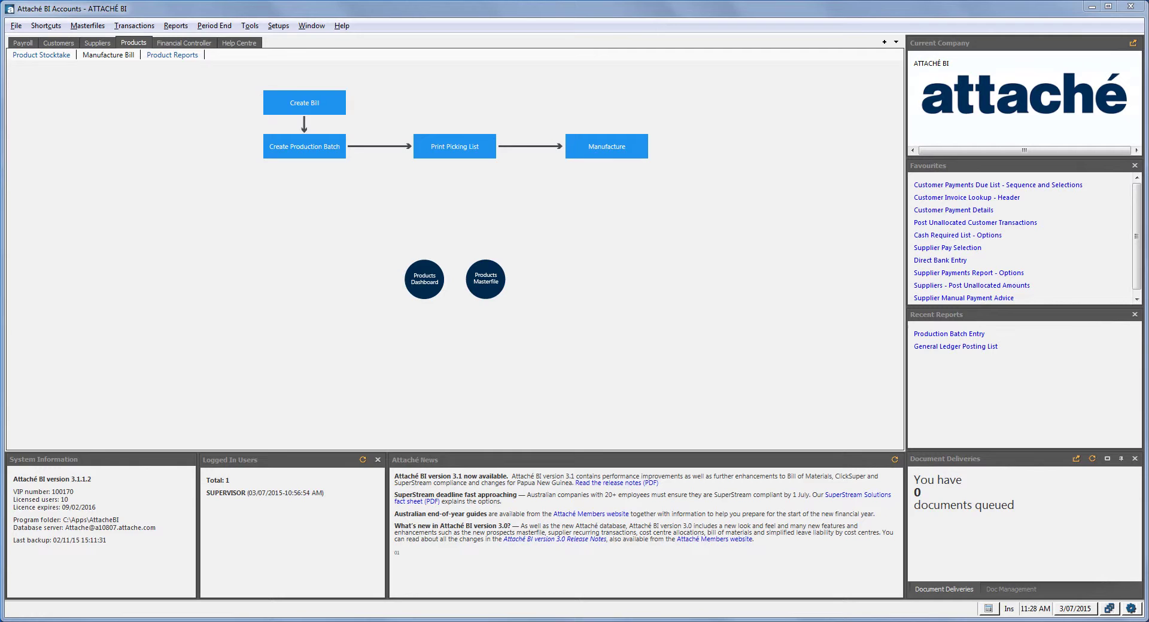
- Open production batch 2, Custom Cabinet - HOMEBR, and enter bill code CABINET on its first line
click(305, 147)
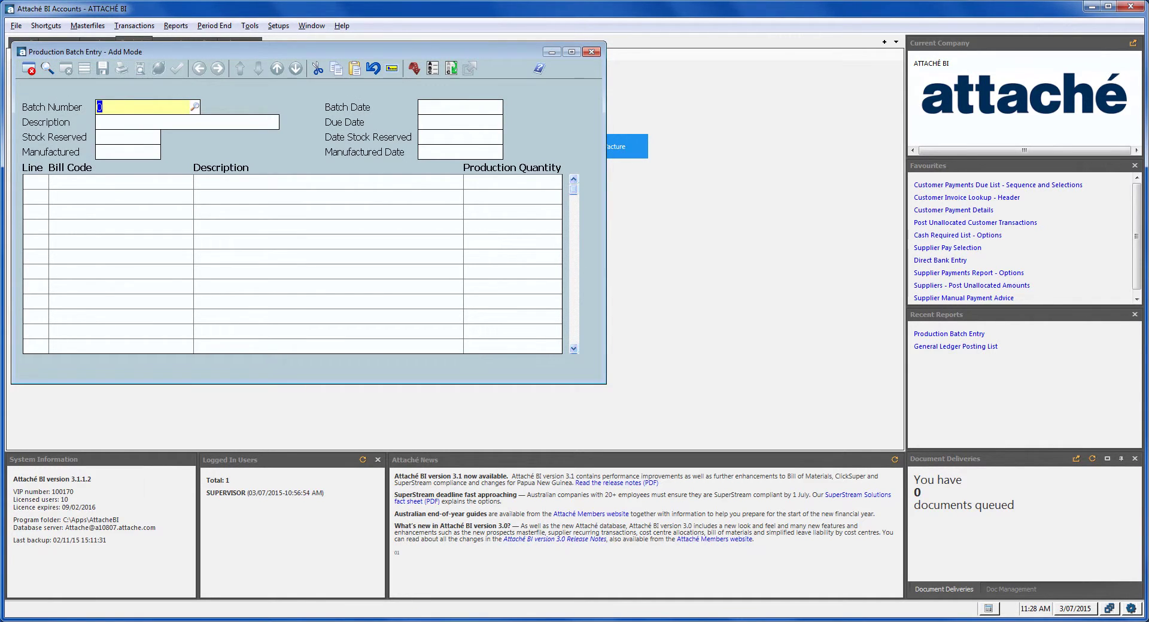
key(F2)
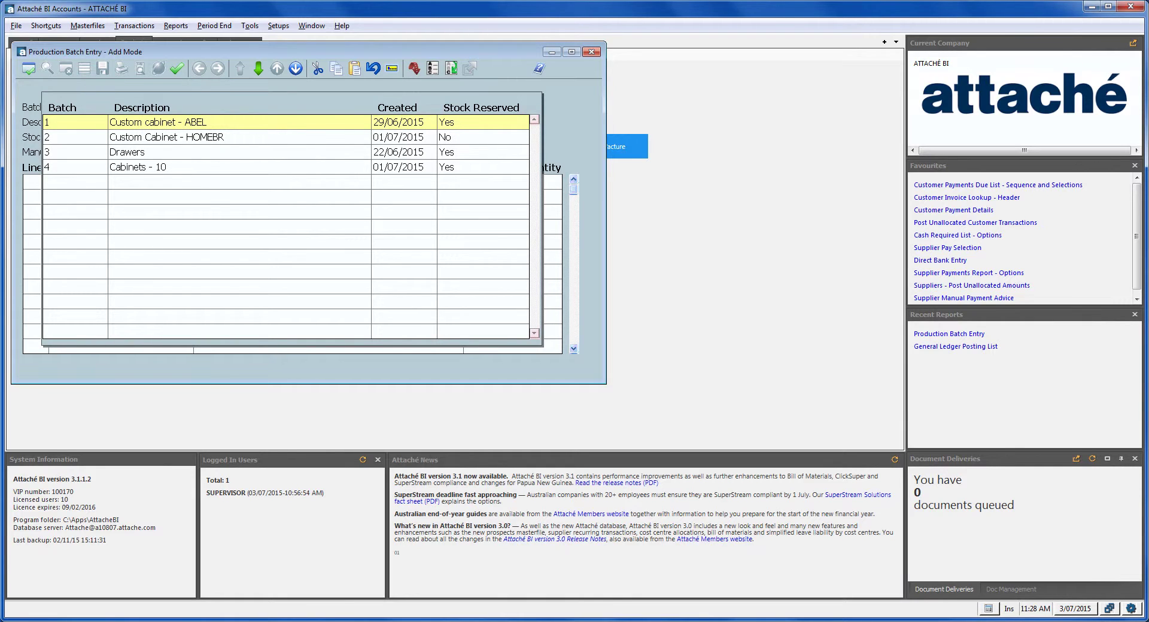
key(Down)
key(Return)
text(C)
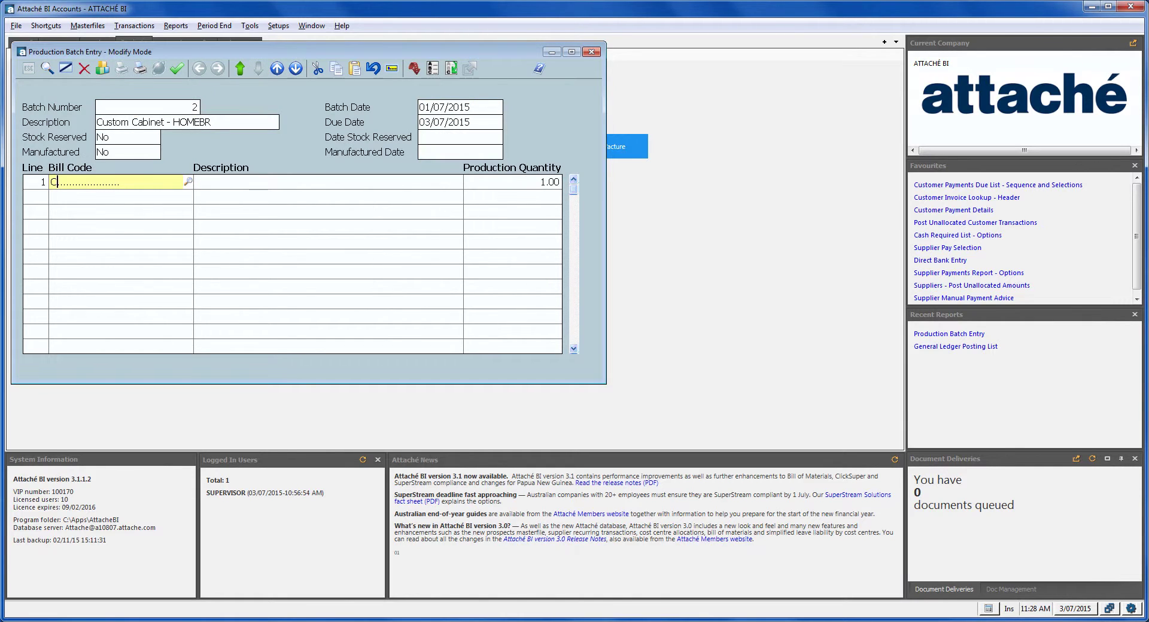
text(ABINET)
key(Return)
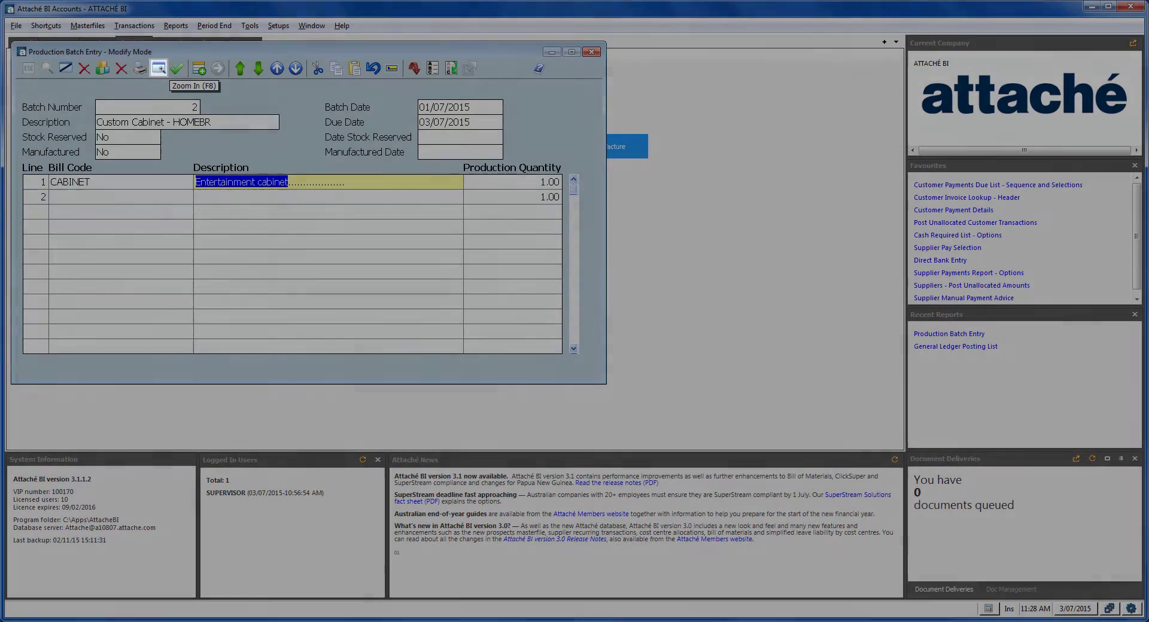
- In the CABINET line's bill production details, replace product WOOD with WOOD -BV (Wood - Brown Varnish)
click(159, 67)
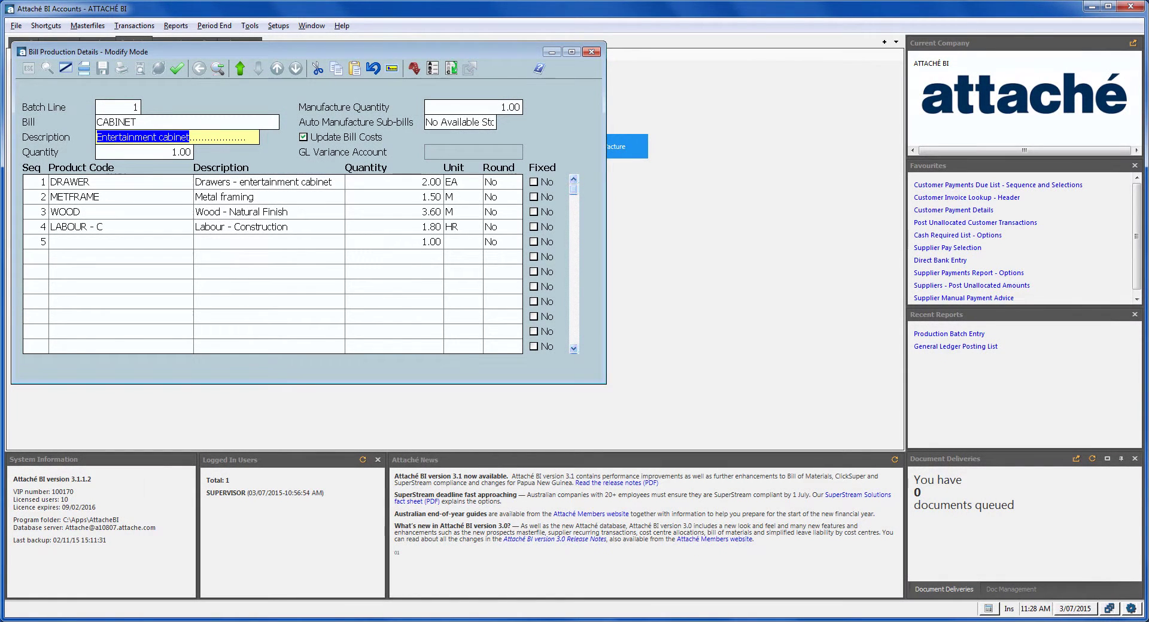
click(117, 212)
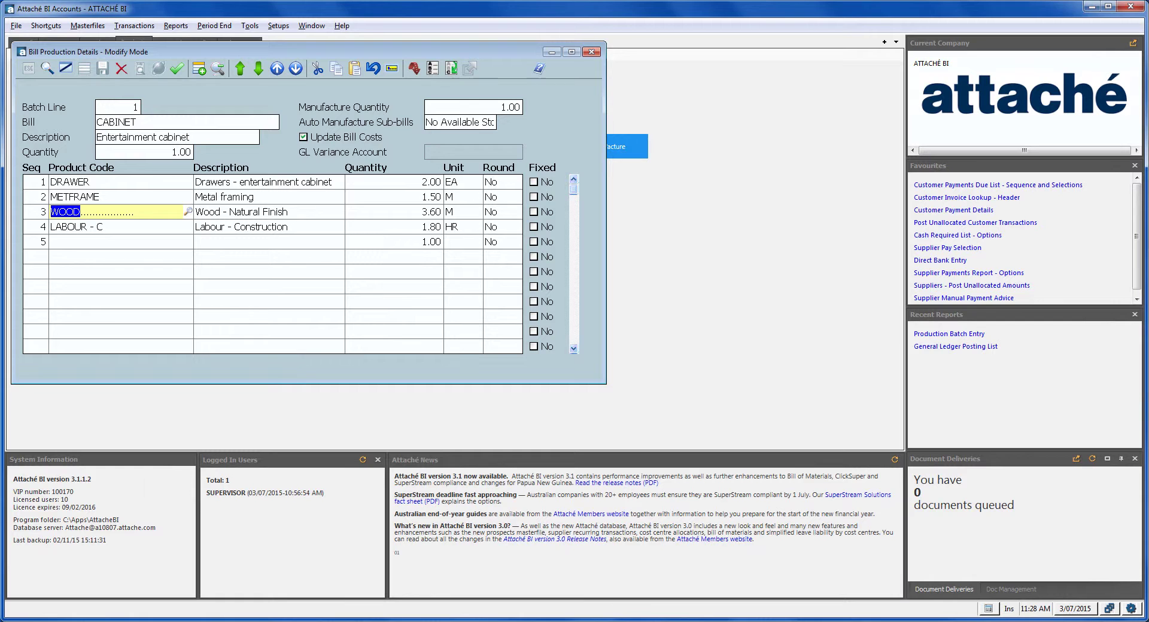
key(F2)
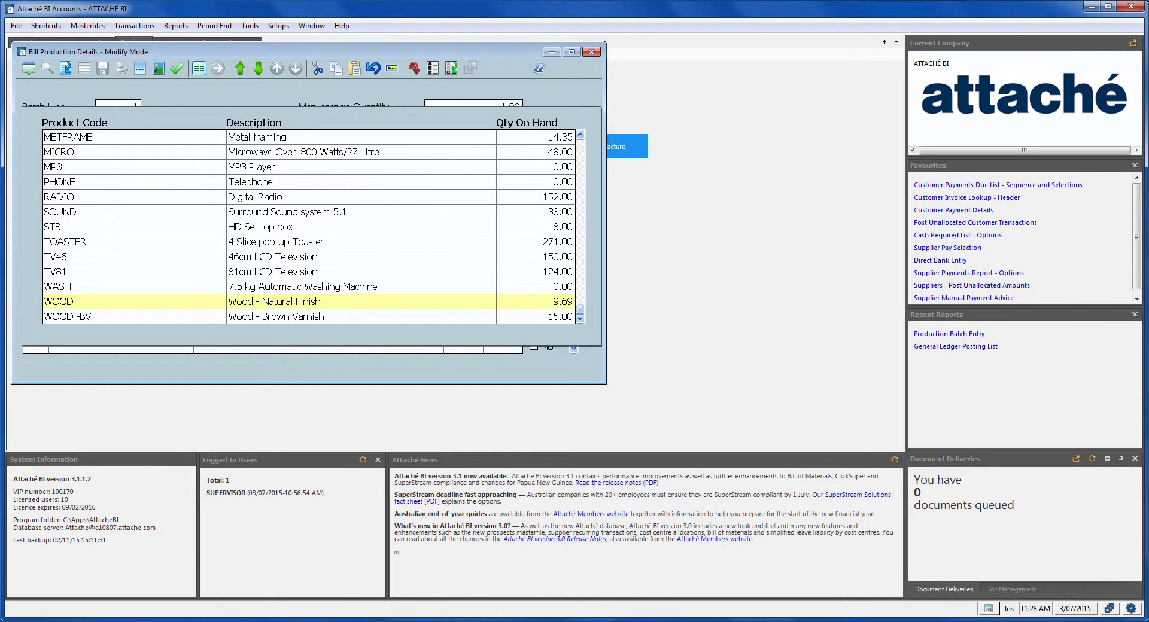
click(275, 316)
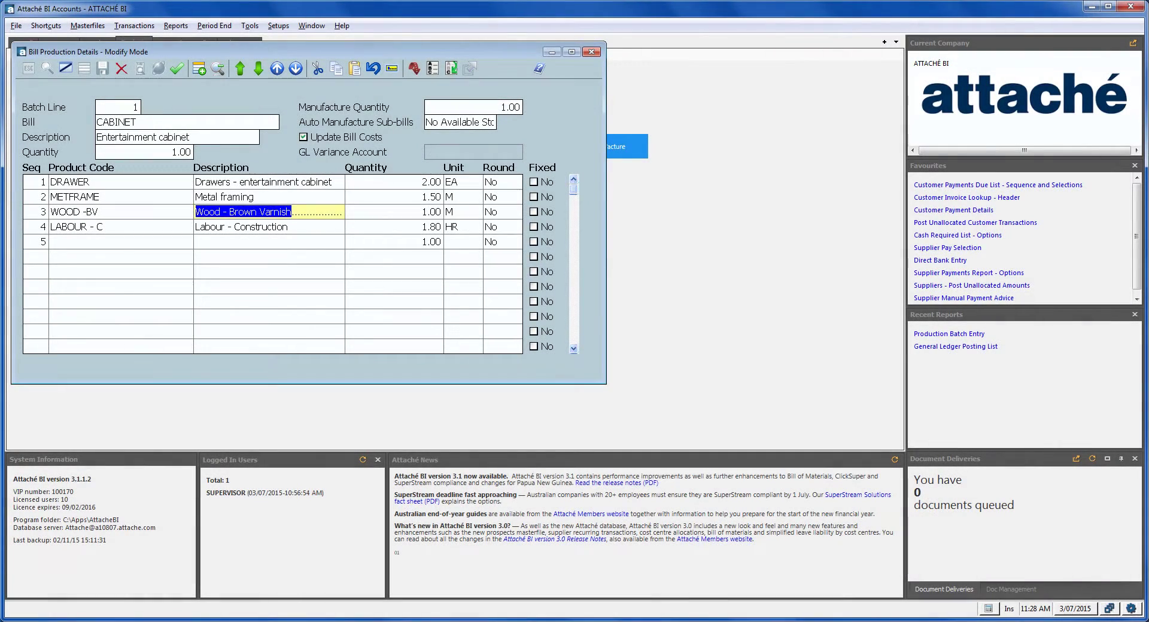
key(Tab)
key(Tab)
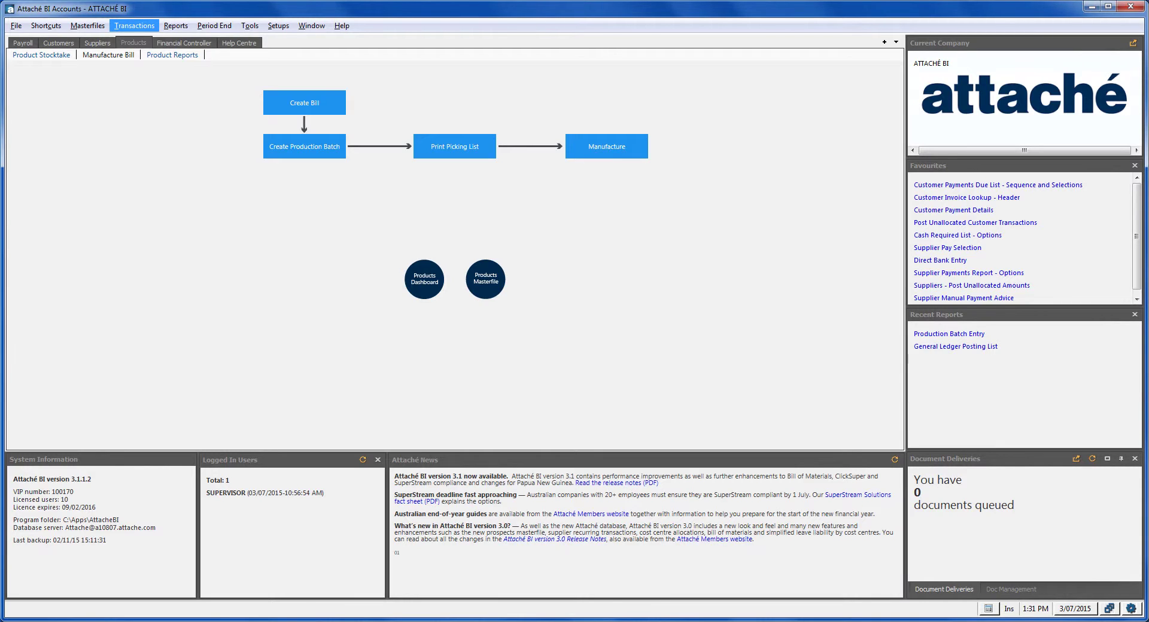
- Open the Production Run for products' bills of materials
key(Down)
key(Down)
key(Right)
key(Up)
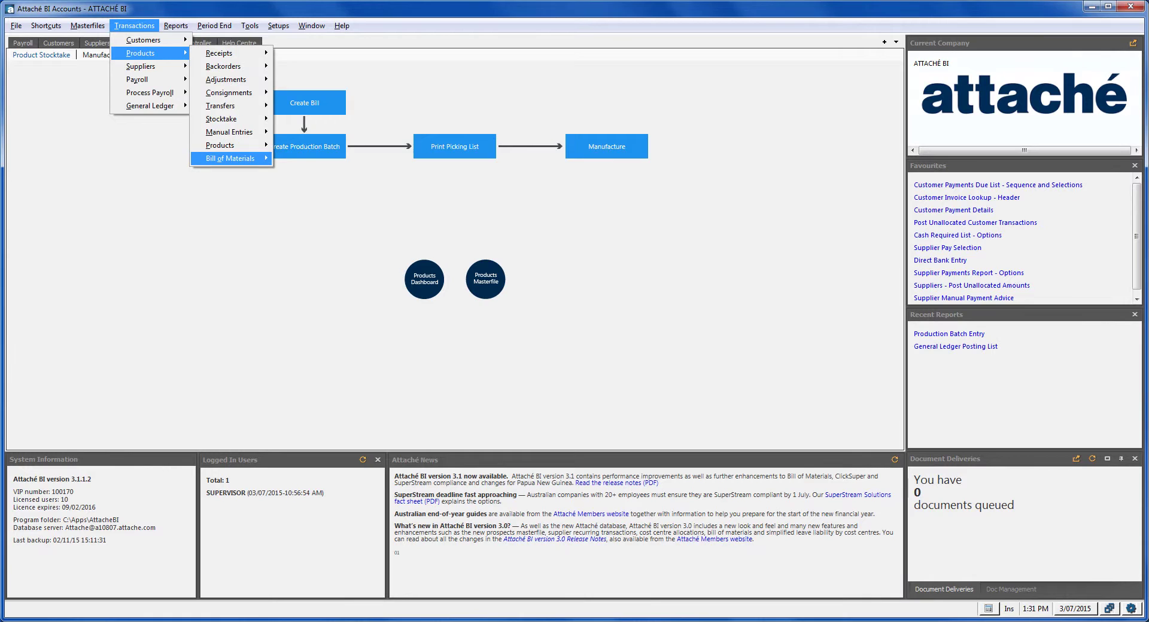
key(Right)
key(Down)
key(Down)
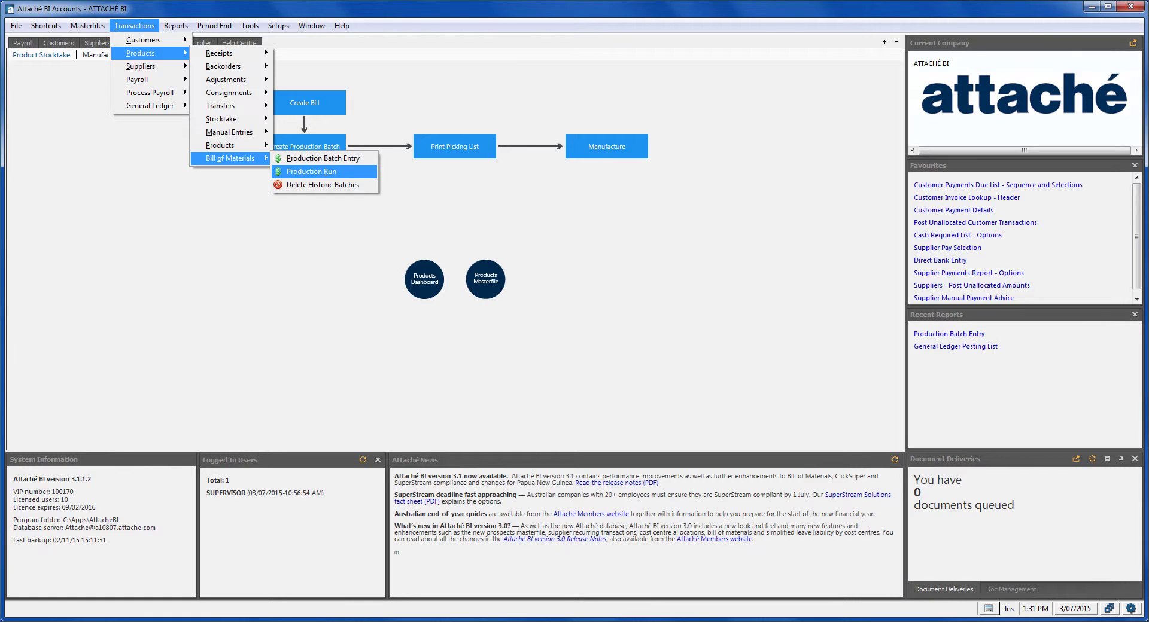
key(Return)
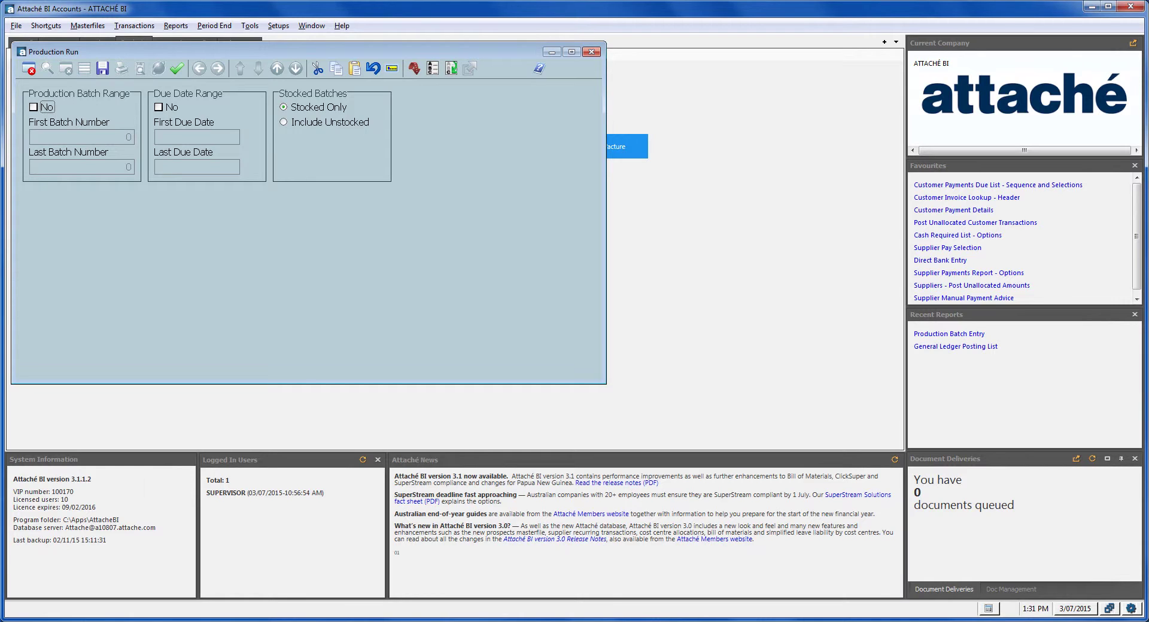
- Try limiting the production run to batch number 3, Drawers, and switch the production batch range off again
key(space)
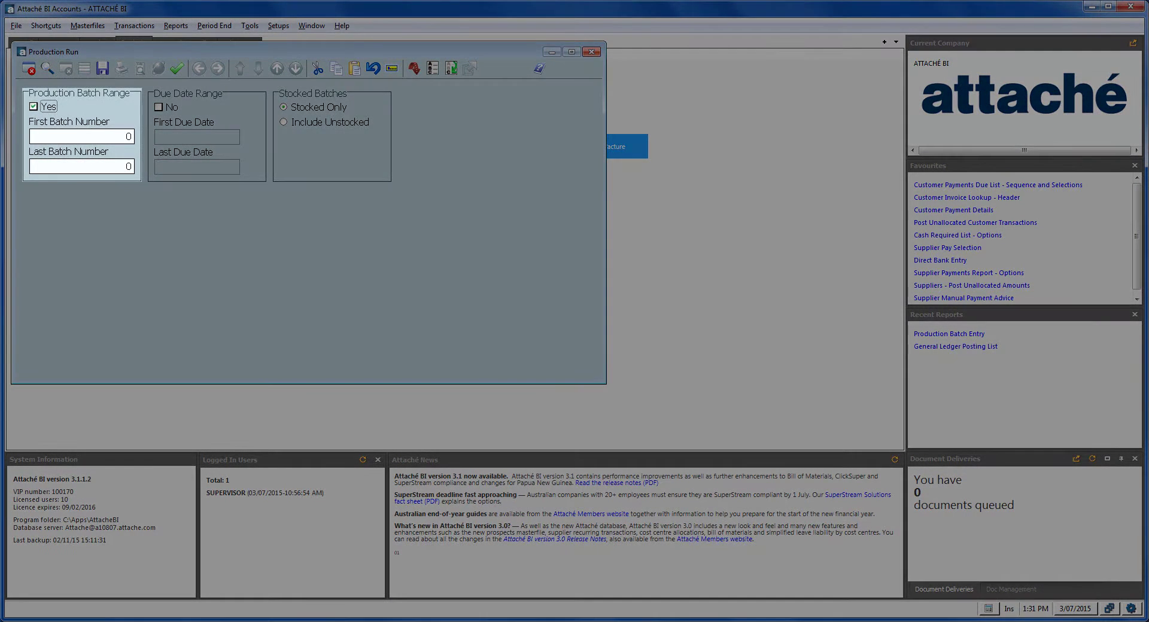
key(Tab)
key(F2)
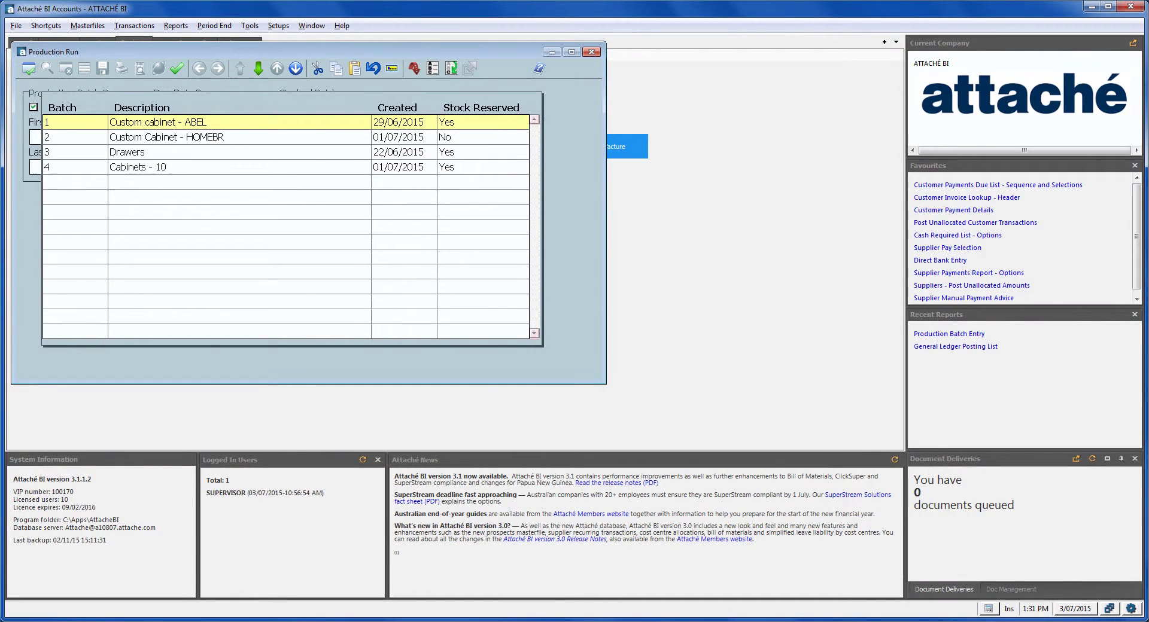
key(Down)
key(Down)
key(Return)
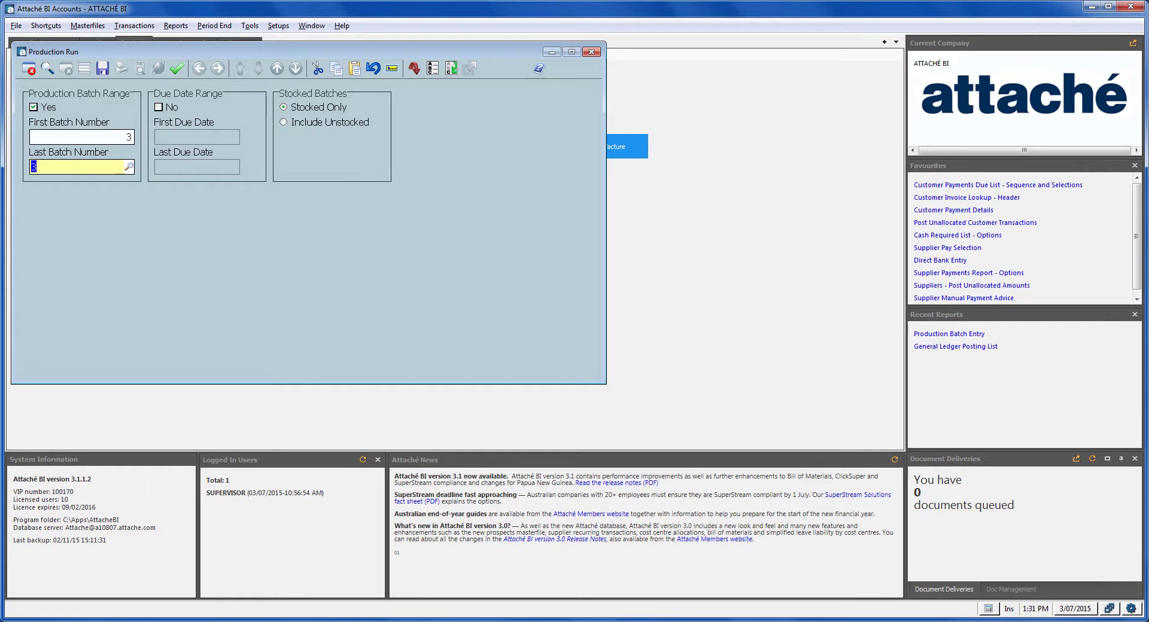
key(shift+Tab)
key(shift+Tab)
key(space)
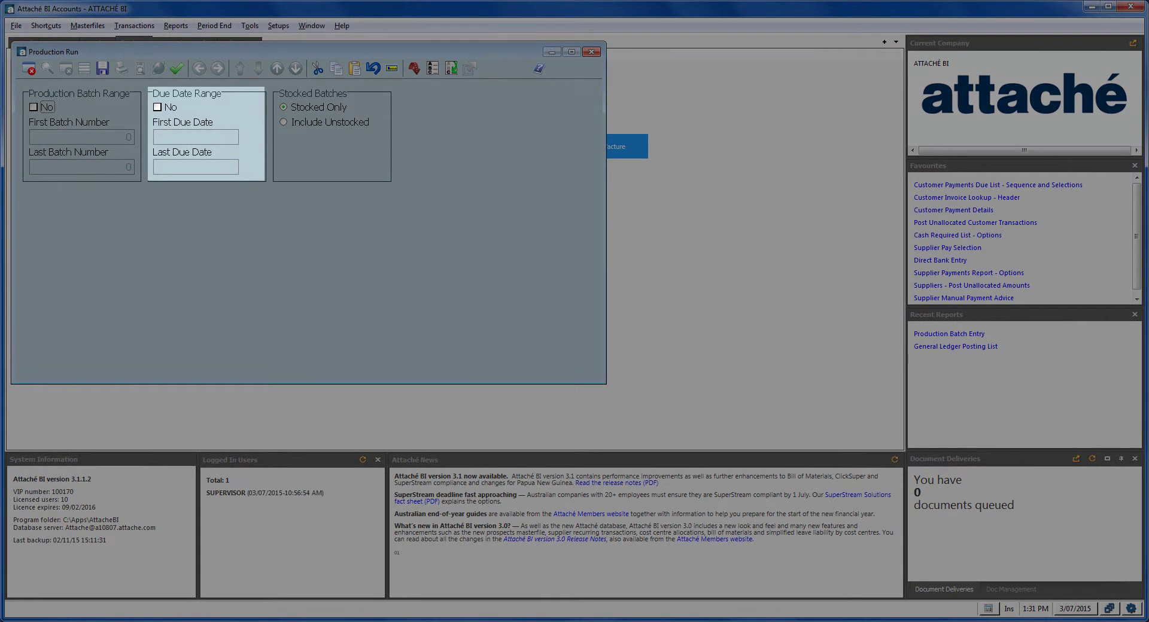
- Try limiting the production run by a due date range of 03/07/2015, and switch that range off again
key(Tab)
key(space)
key(Tab)
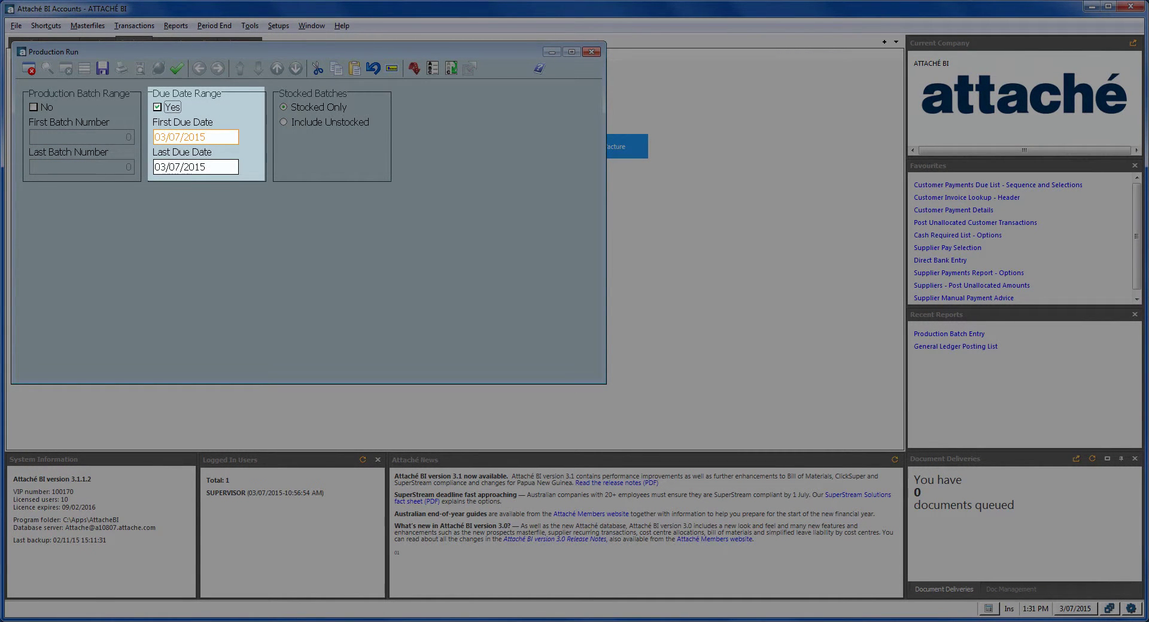
key(shift+Tab)
key(space)
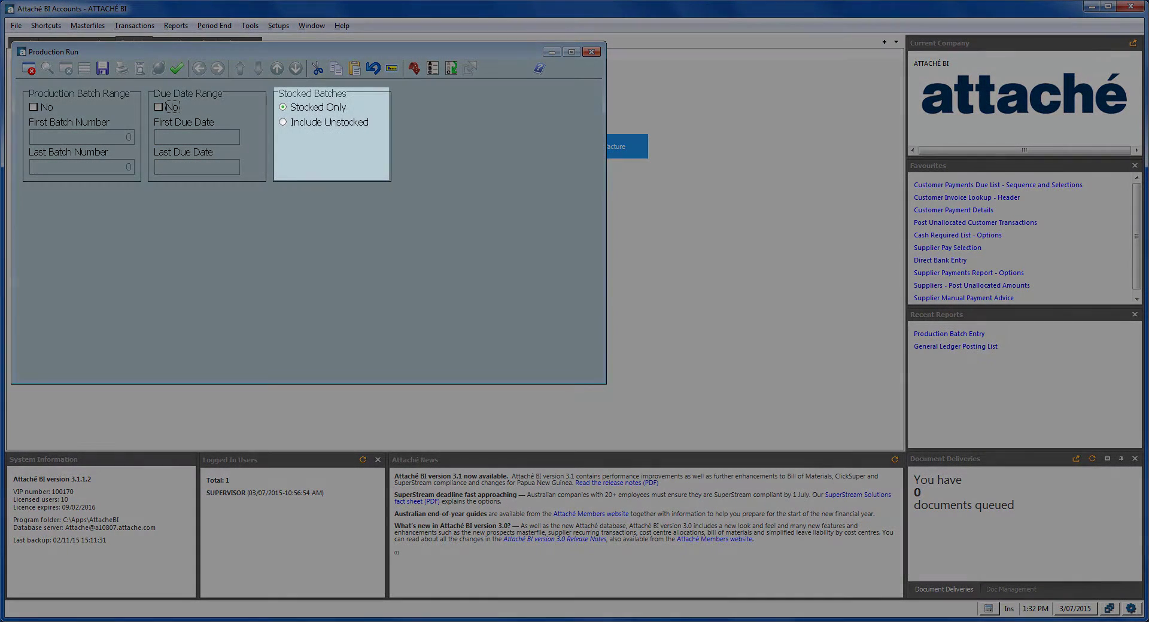
- Try Include Unstocked, return Stocked Batches to Stocked Only, and process the production run
key(Tab)
key(Down)
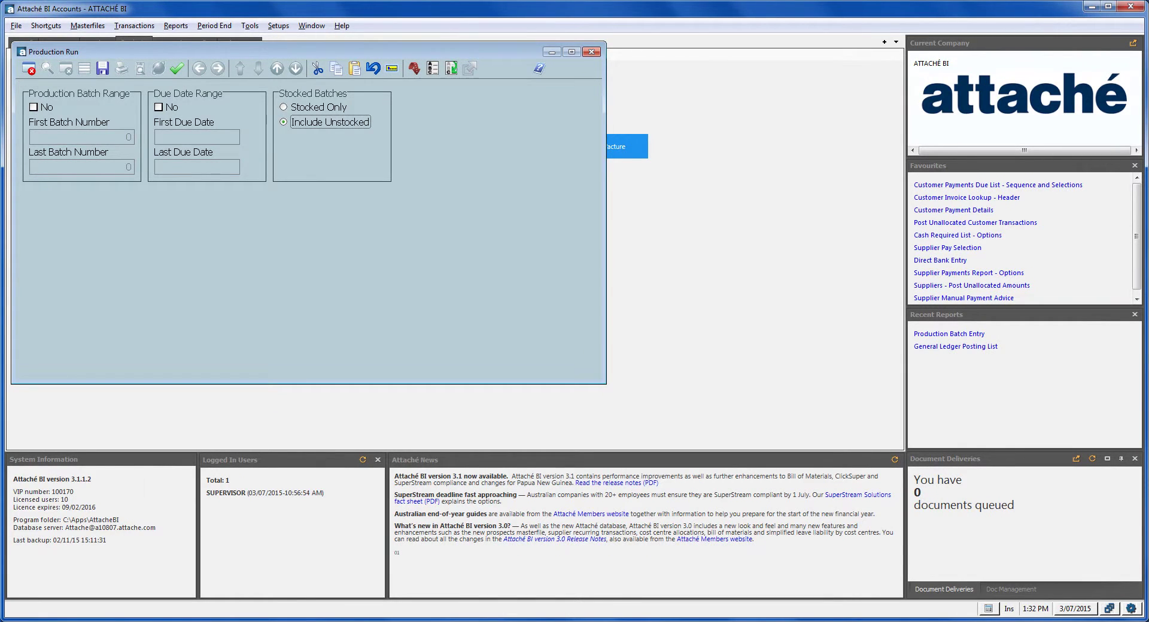
click(319, 108)
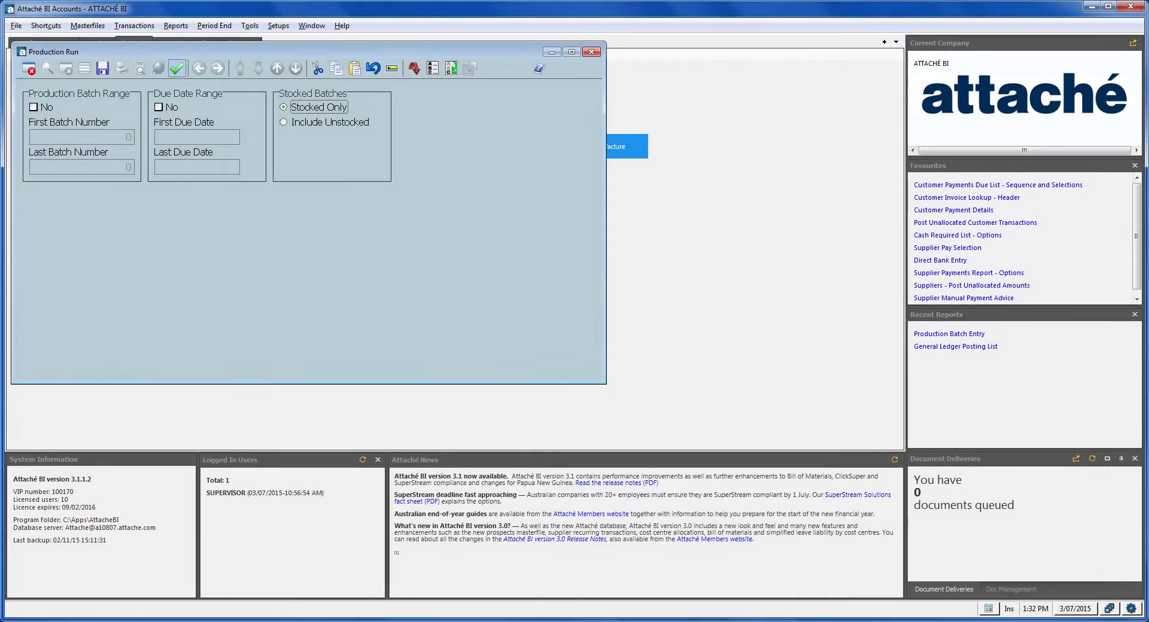
click(176, 68)
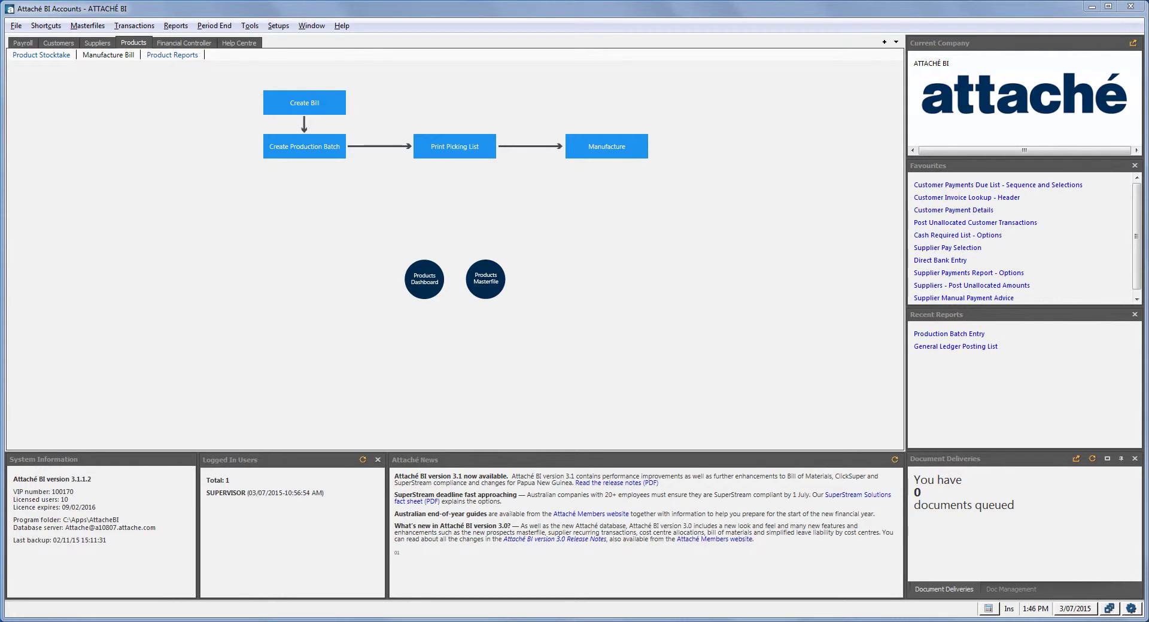
- Open the Product Options setup and go to its Other Options settings
click(278, 26)
mouse_move(294, 66)
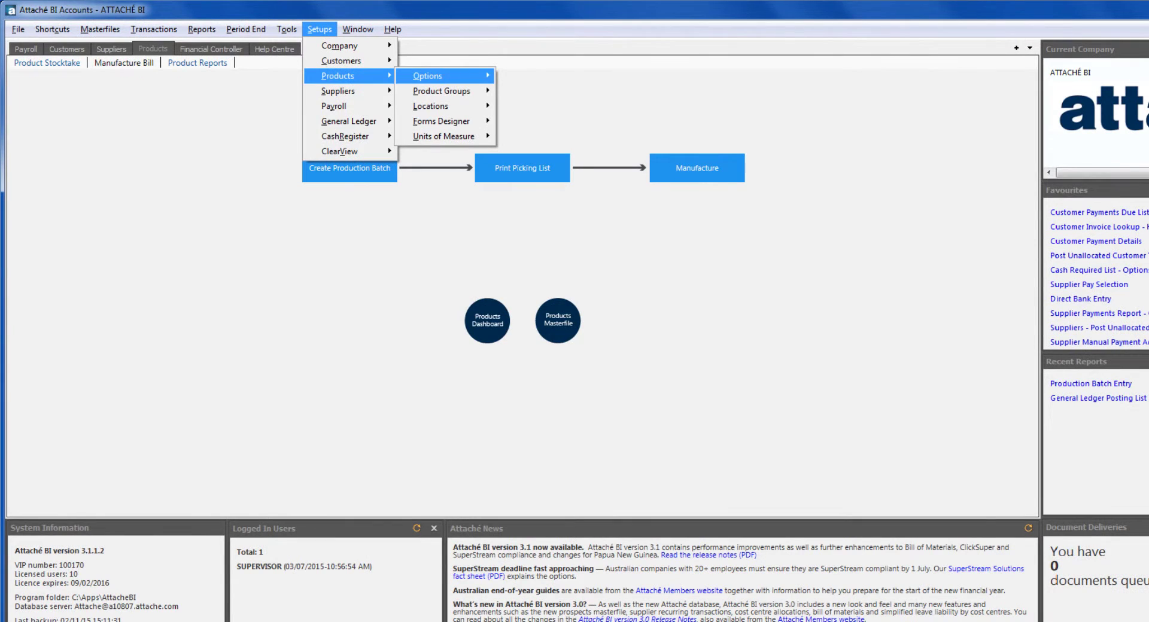
mouse_move(430, 76)
click(542, 76)
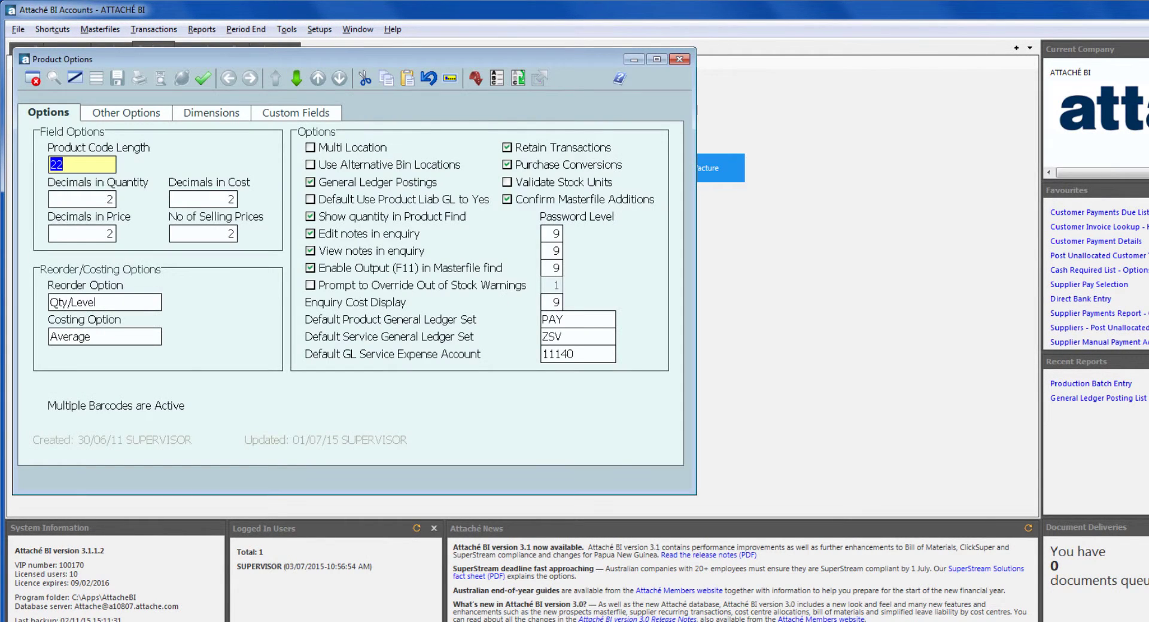
key(ctrl+Tab)
click(461, 268)
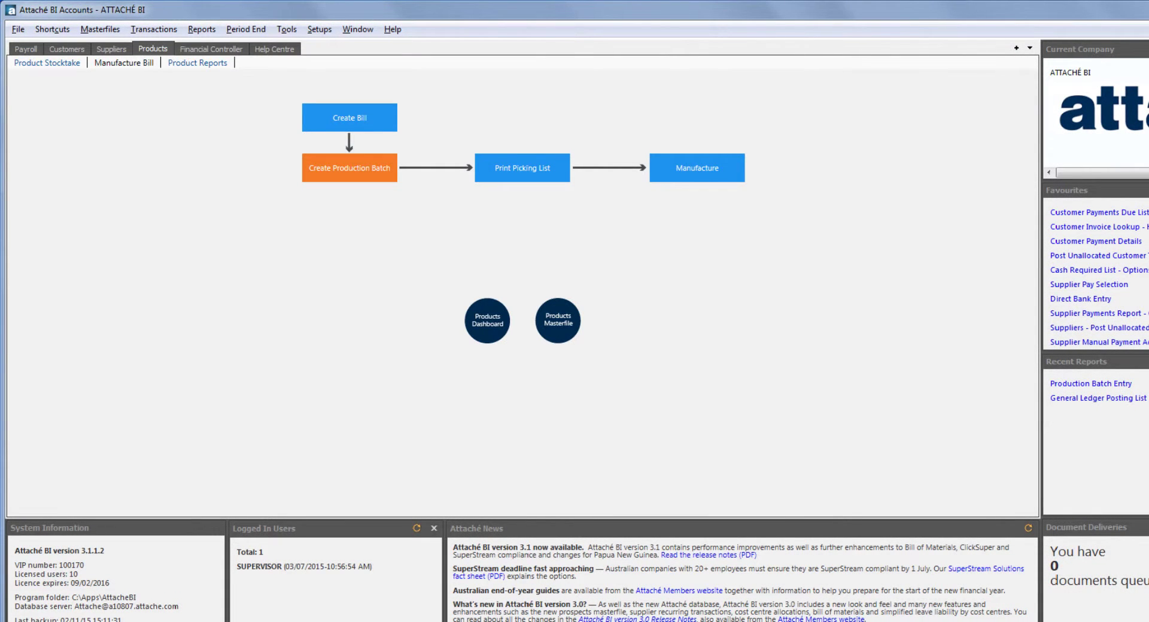
- Open production batch 2, the custom cabinet, in Production Batch Entry and print its picking slip
click(350, 168)
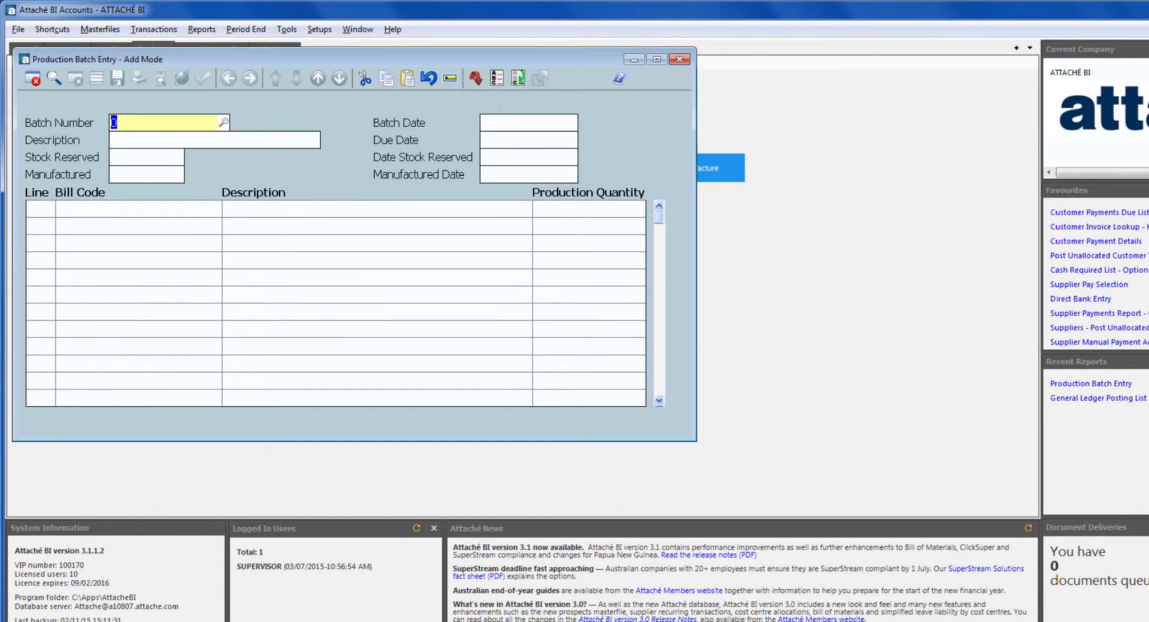
key(F2)
key(Down)
key(Return)
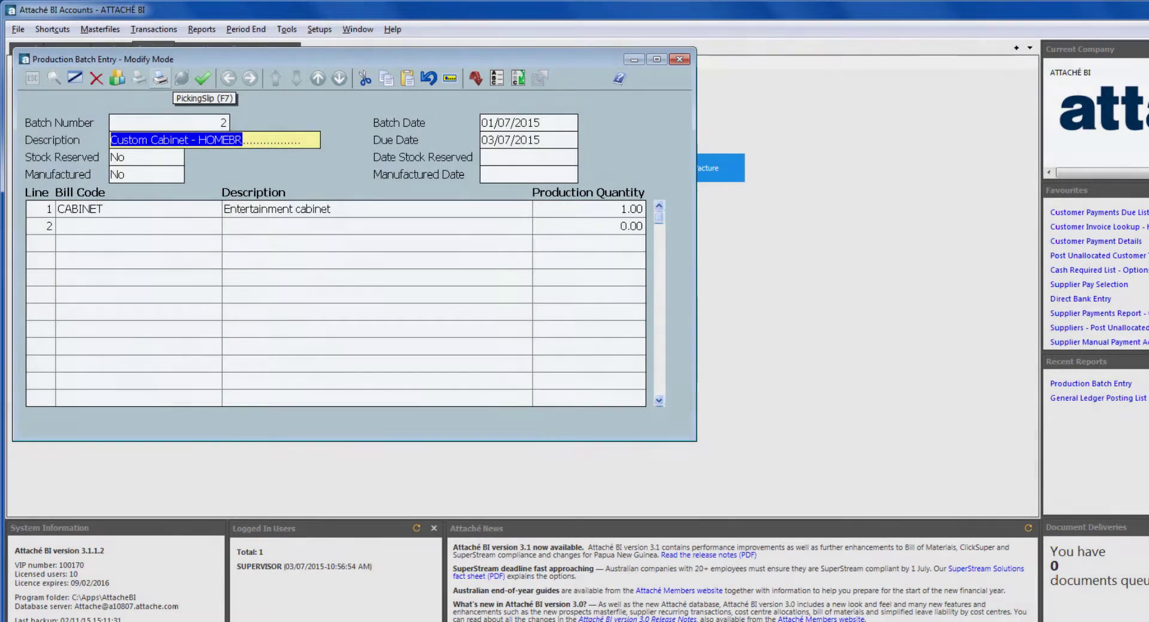
click(159, 78)
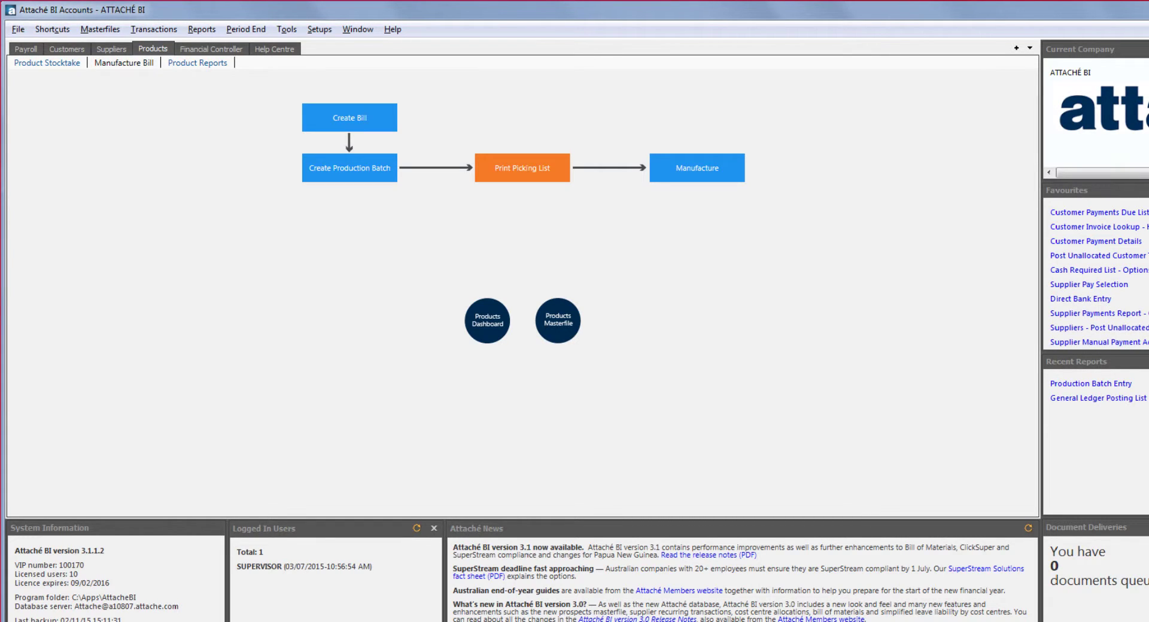
- Print the BOM picking slip with Consolidate Bills, Print Qty On Hand and Print Manufactured Batches enabled
click(522, 168)
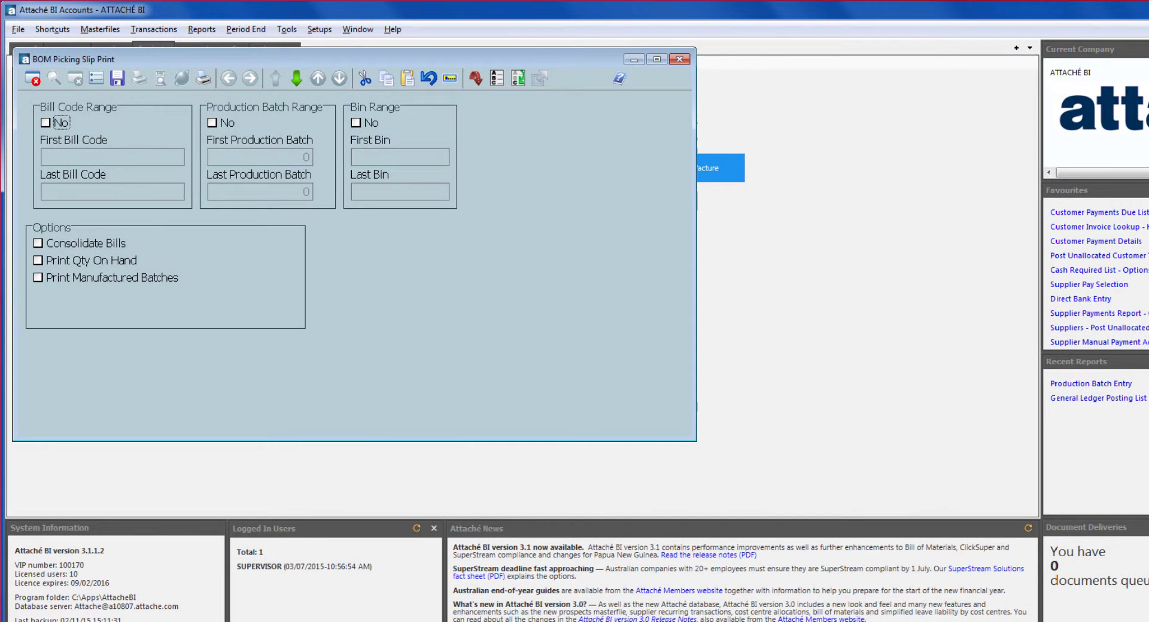
click(38, 243)
click(38, 260)
click(38, 277)
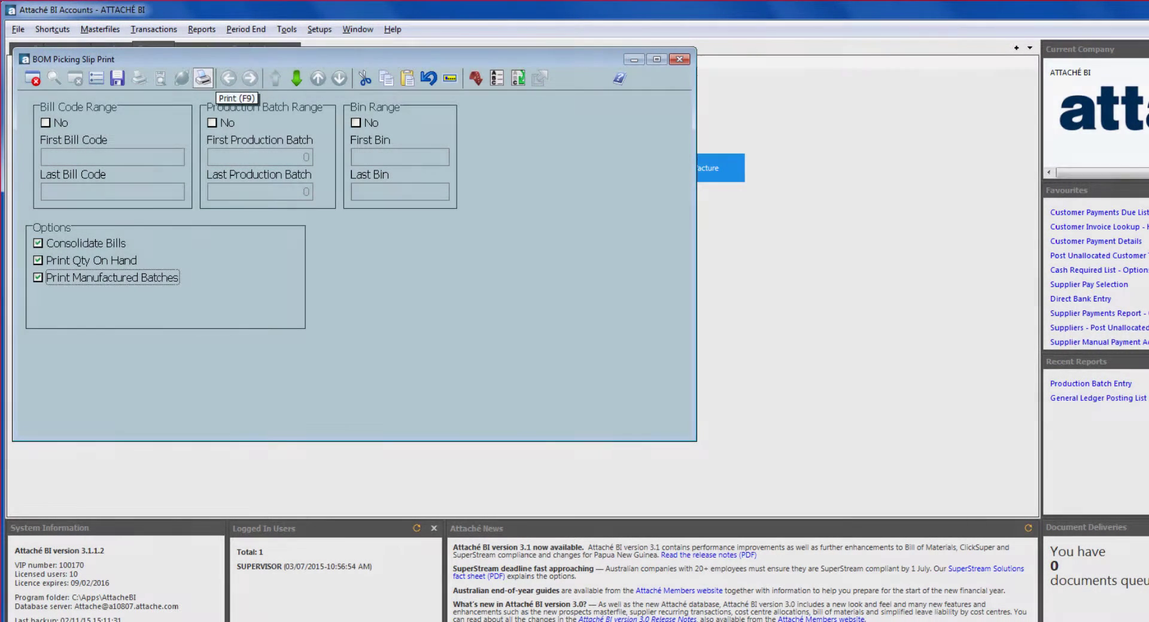
click(203, 78)
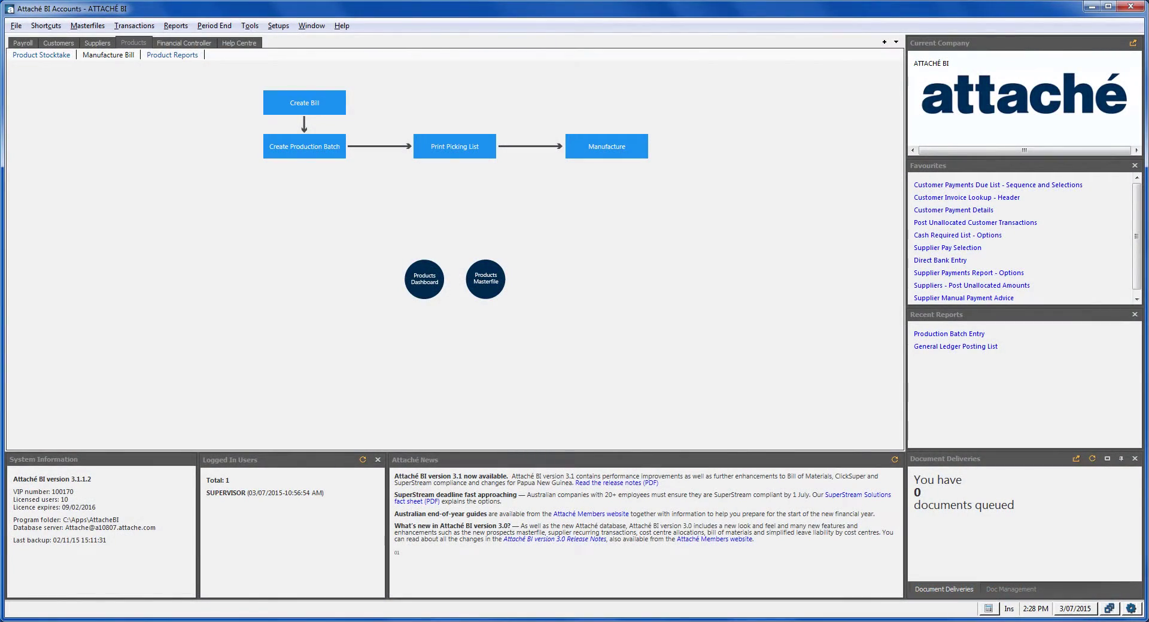
- Open Delete Historic Batches for bills of materials and set the batch date range from 01/07/2015 to 01/07/2015
click(134, 25)
mouse_move(138, 52)
mouse_move(229, 158)
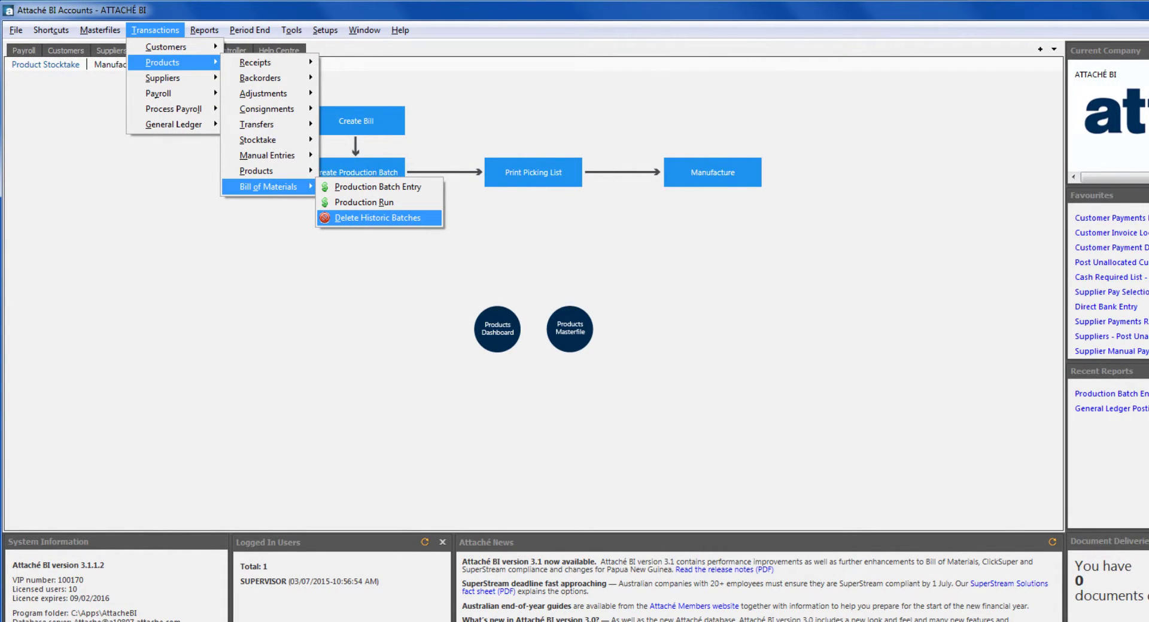
key(Return)
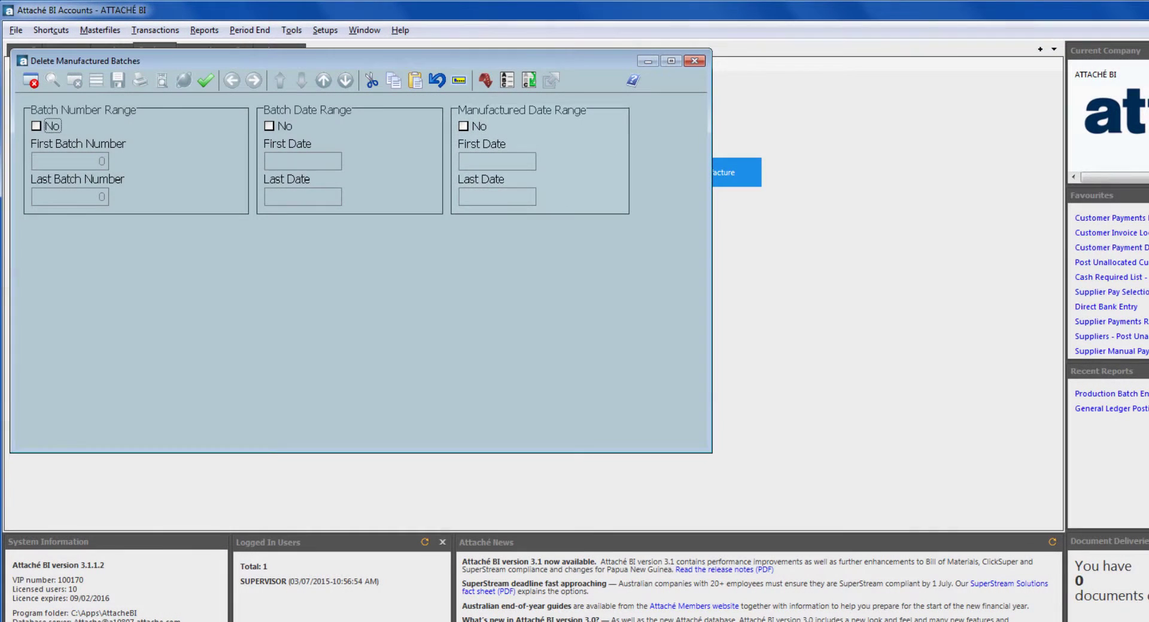
click(269, 125)
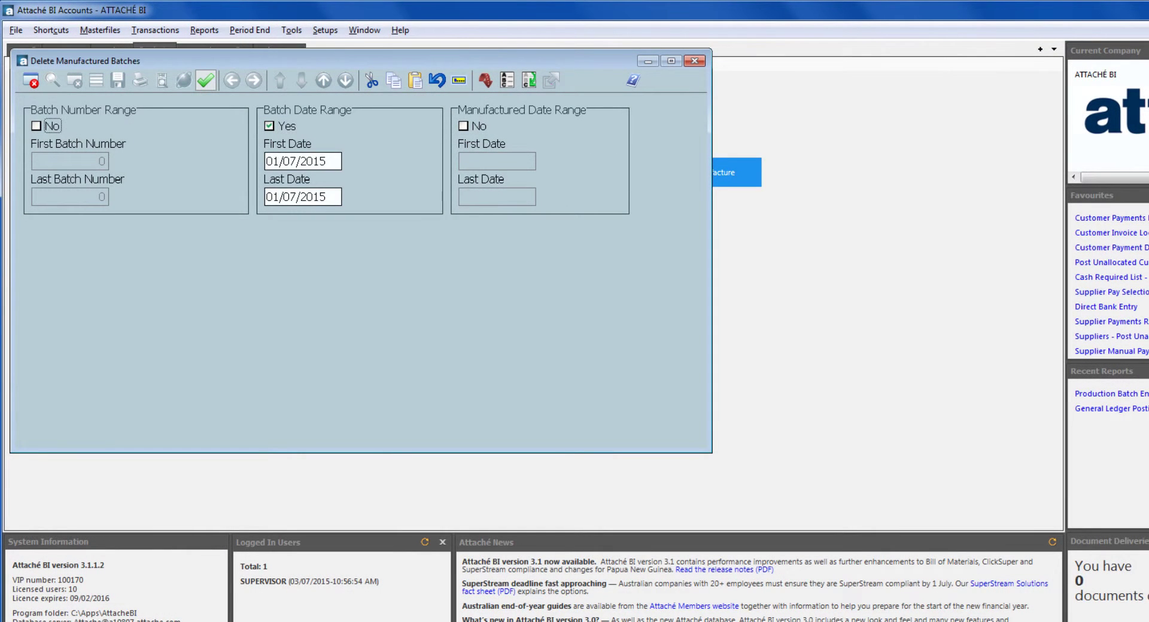